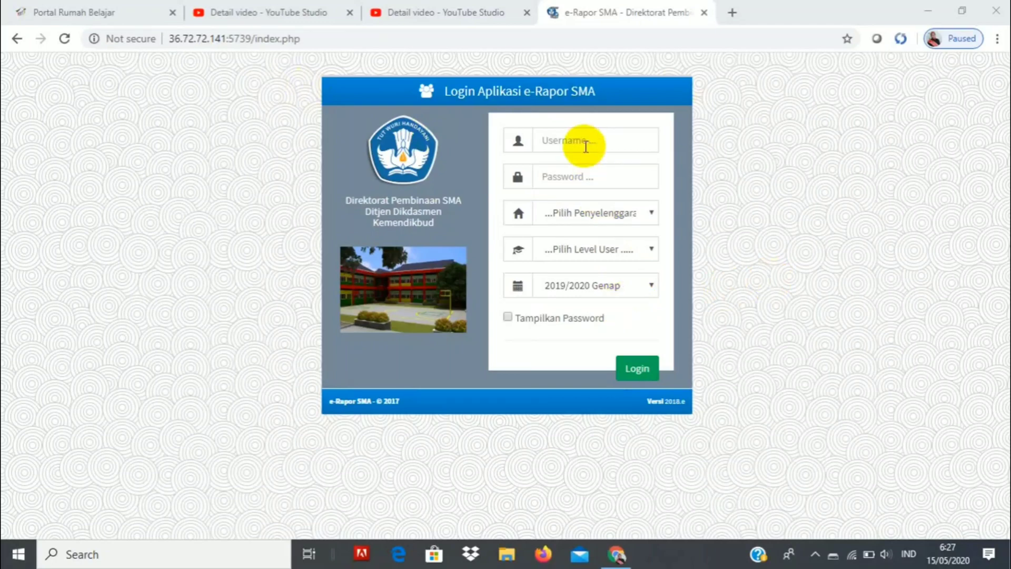
Step: Enter the teacher's username and the account password in the e-Rapor SMA login form
{"action": "left_click", "coordinate": [564, 141]}
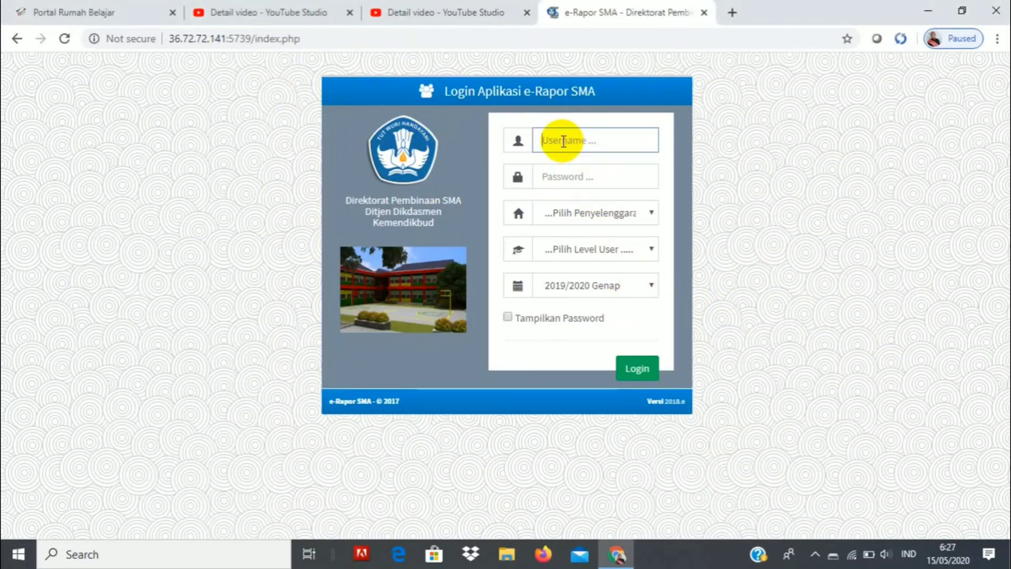
{"action": "type", "text": "3"}
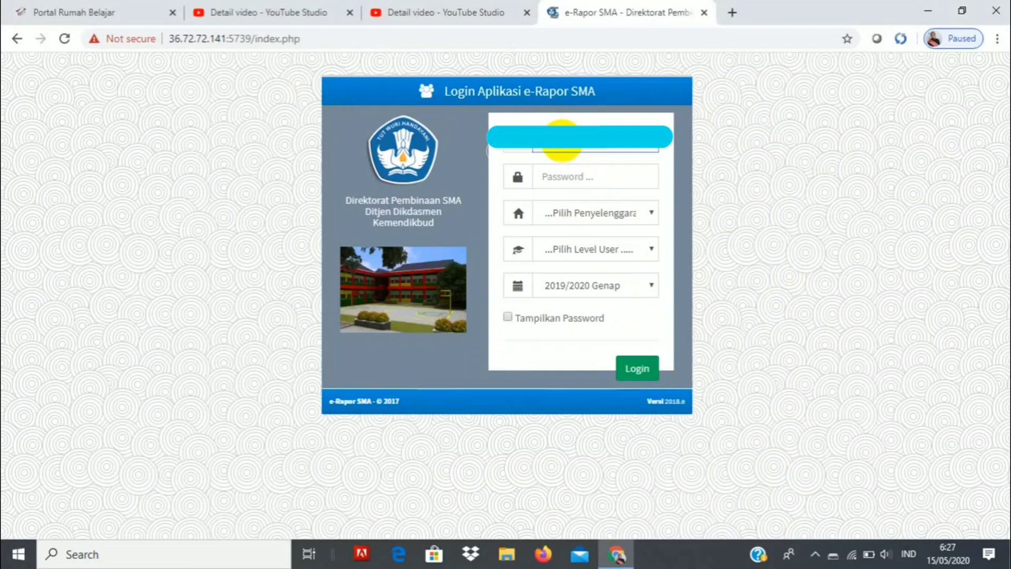
{"action": "left_click", "coordinate": [563, 176]}
{"action": "type", "text": "****"}
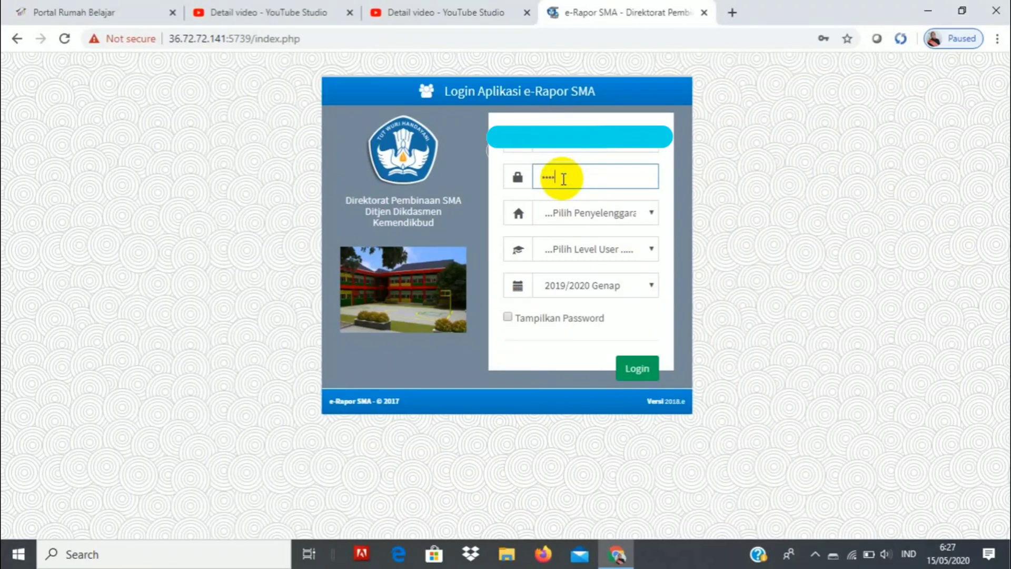
{"action": "type", "text": "***"}
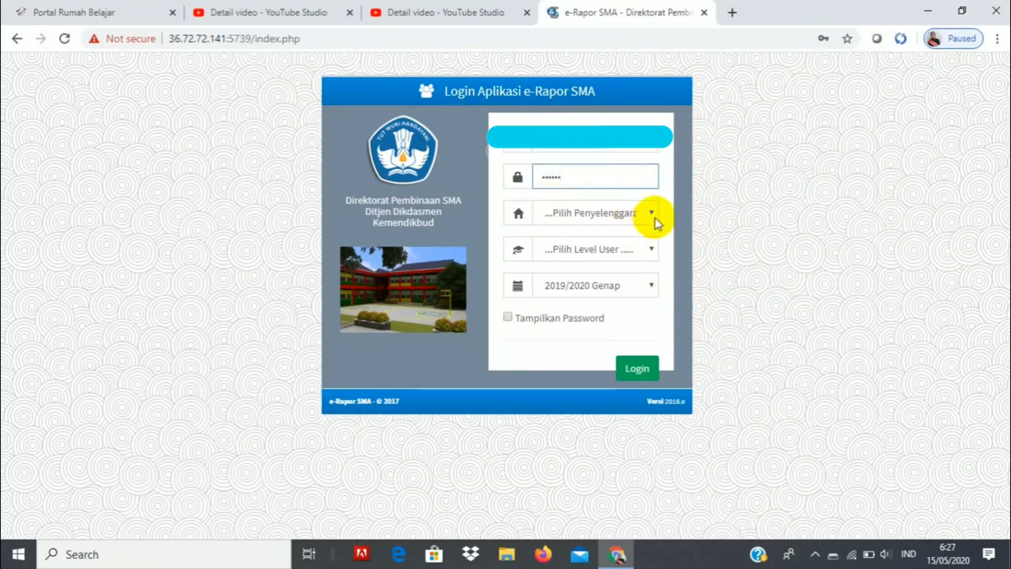
Step: Set the school system to Sistem Paket and the user level to Guru, and log in
{"action": "left_click", "coordinate": [655, 216]}
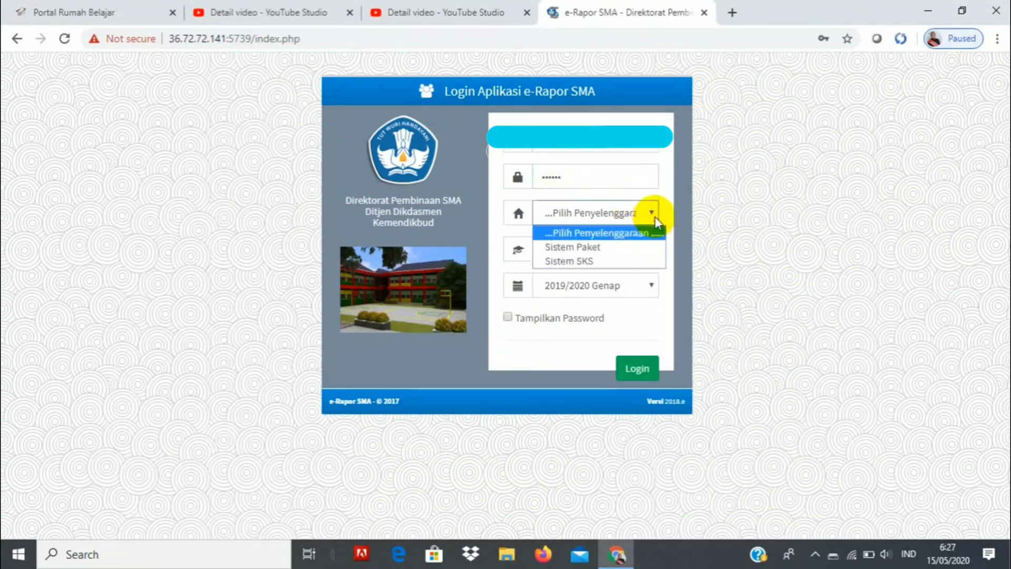
{"action": "left_click", "coordinate": [610, 247]}
{"action": "left_click", "coordinate": [612, 250]}
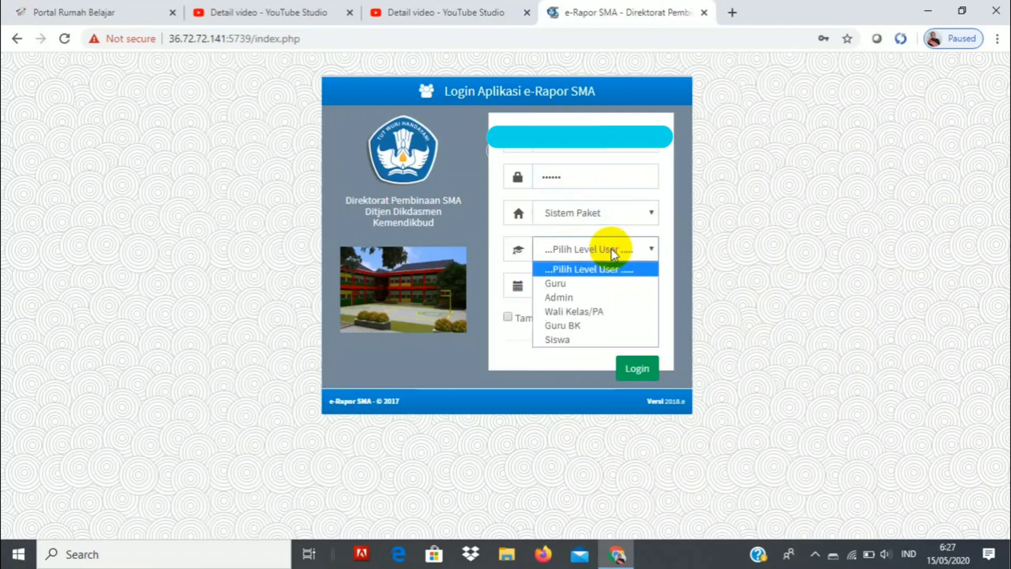
{"action": "left_click", "coordinate": [601, 286]}
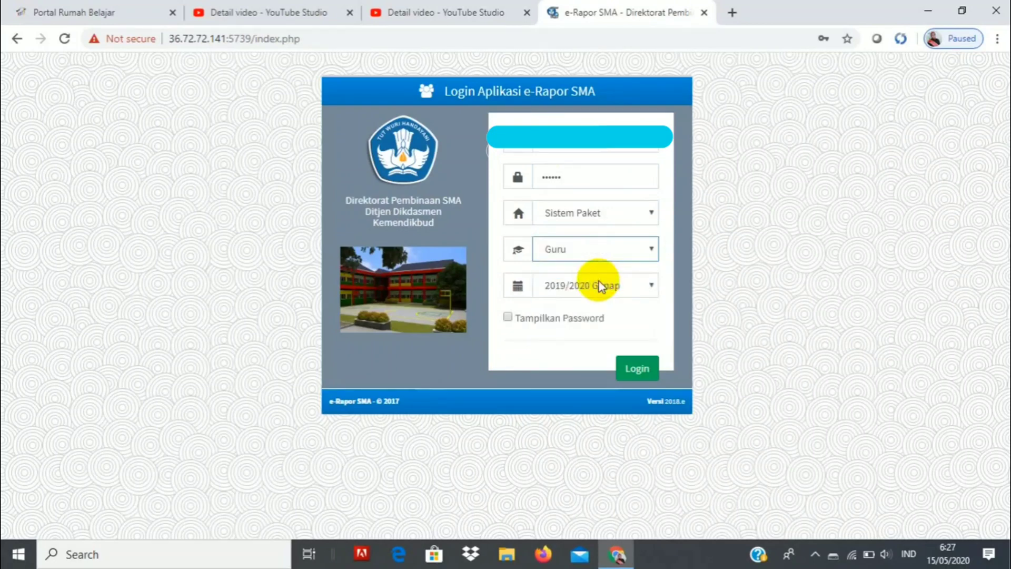
{"action": "left_click", "coordinate": [638, 370]}
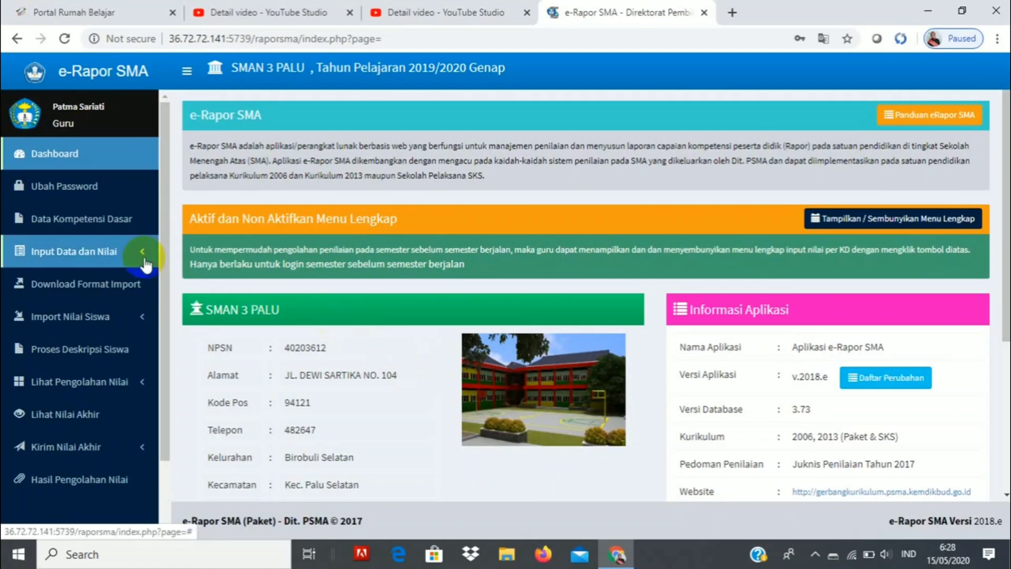
Step: Download the Format Nilai Harian Pengetahuan and Format Nilai Keterampilan import files for class X EKONOMI - IPA 1, subject Ekonomi, Semester 2
{"action": "left_click", "coordinate": [74, 288]}
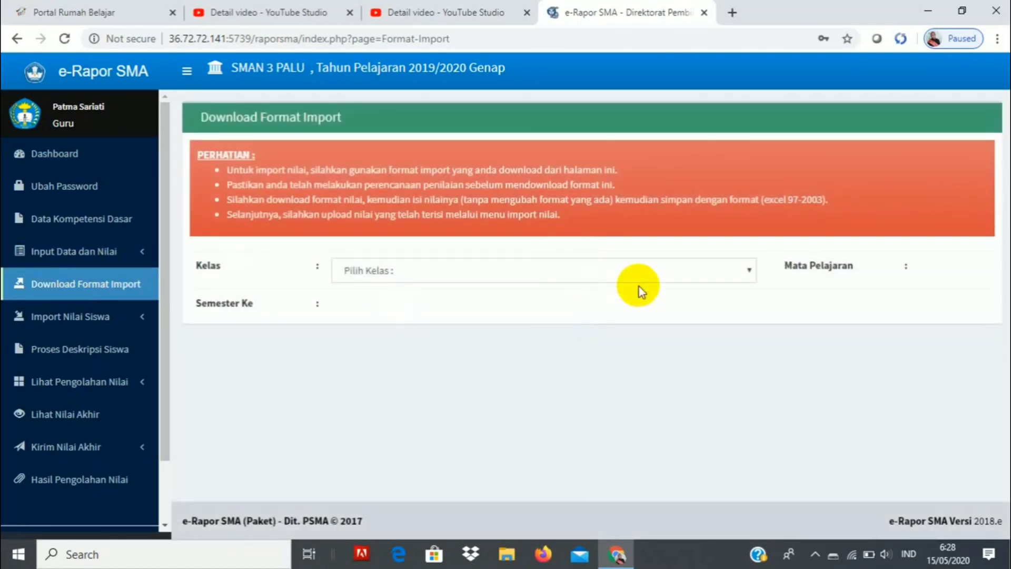
{"action": "left_click", "coordinate": [750, 271]}
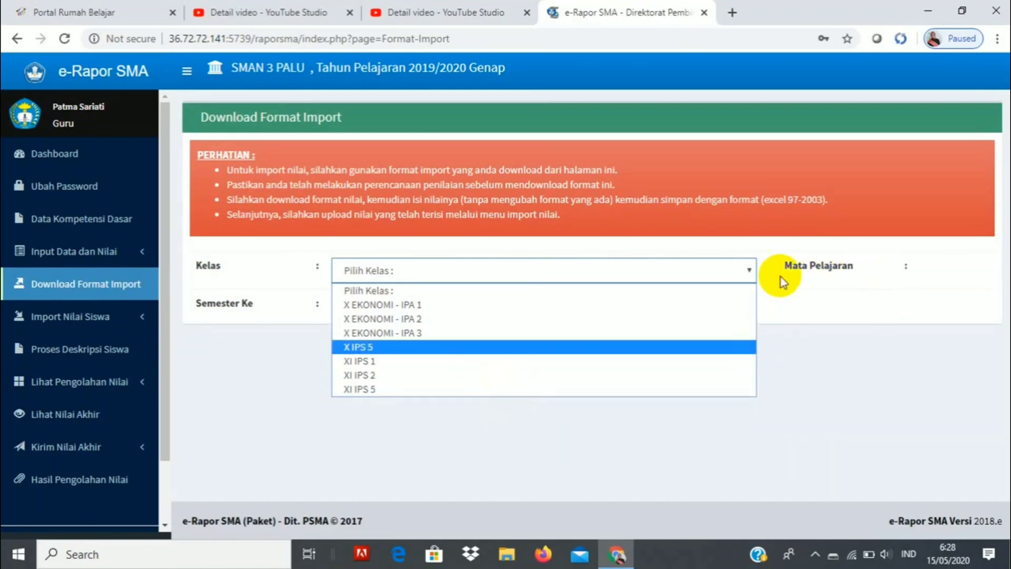
{"action": "left_click", "coordinate": [409, 306]}
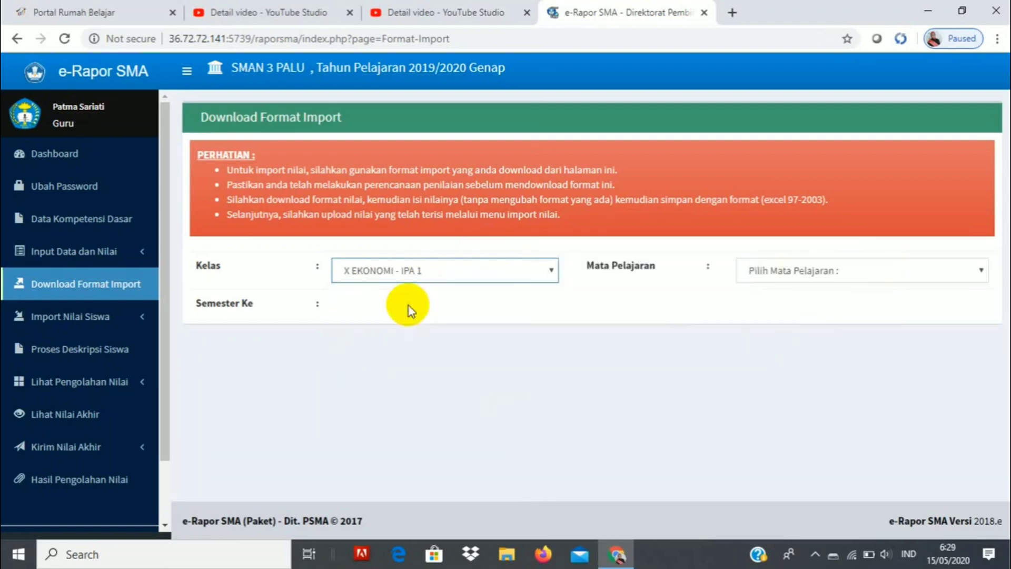
{"action": "left_click", "coordinate": [792, 275]}
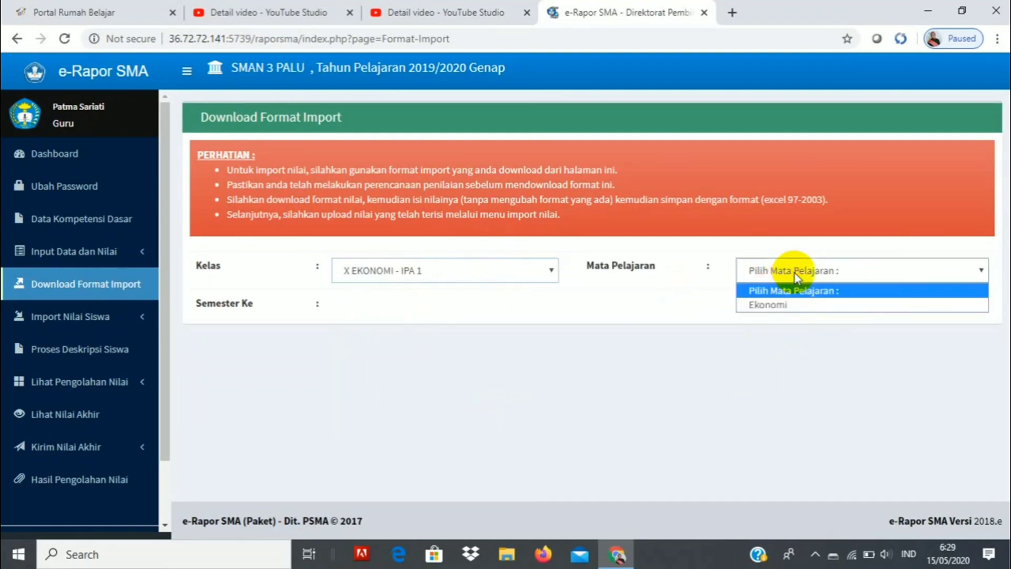
{"action": "left_click", "coordinate": [792, 308]}
{"action": "left_click", "coordinate": [552, 309]}
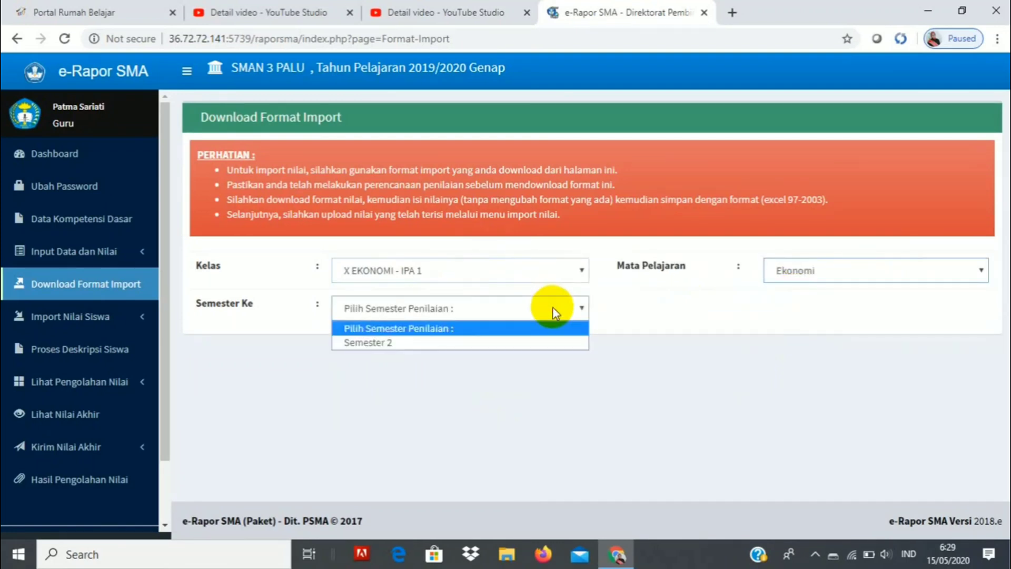
{"action": "left_click", "coordinate": [537, 343]}
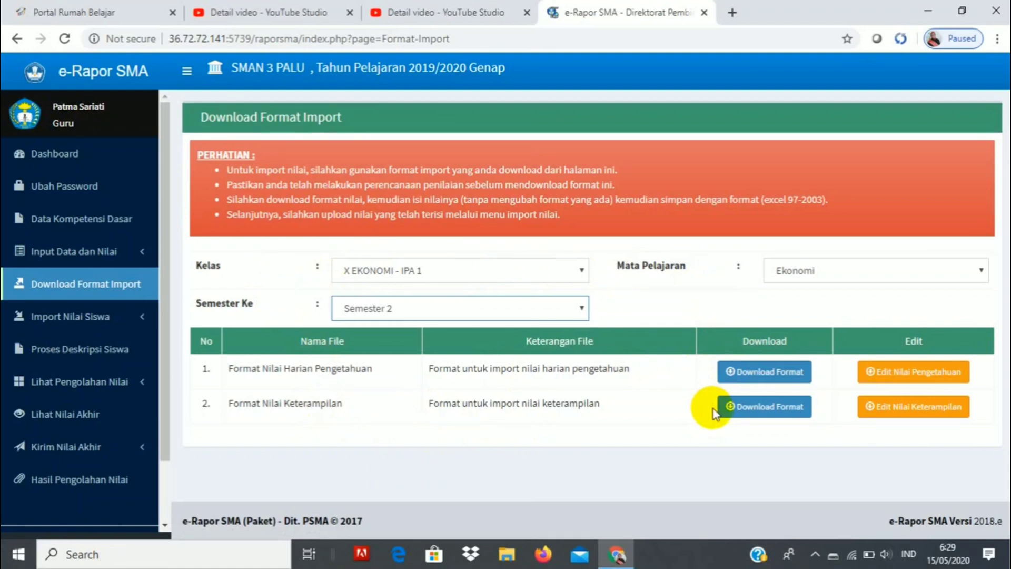
{"action": "left_click", "coordinate": [786, 377]}
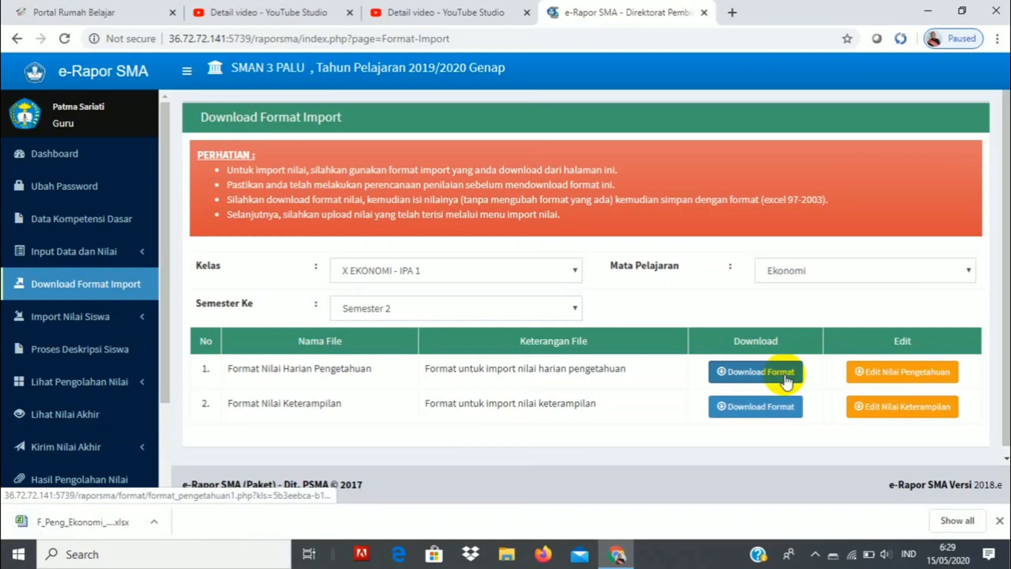
{"action": "left_click", "coordinate": [756, 407]}
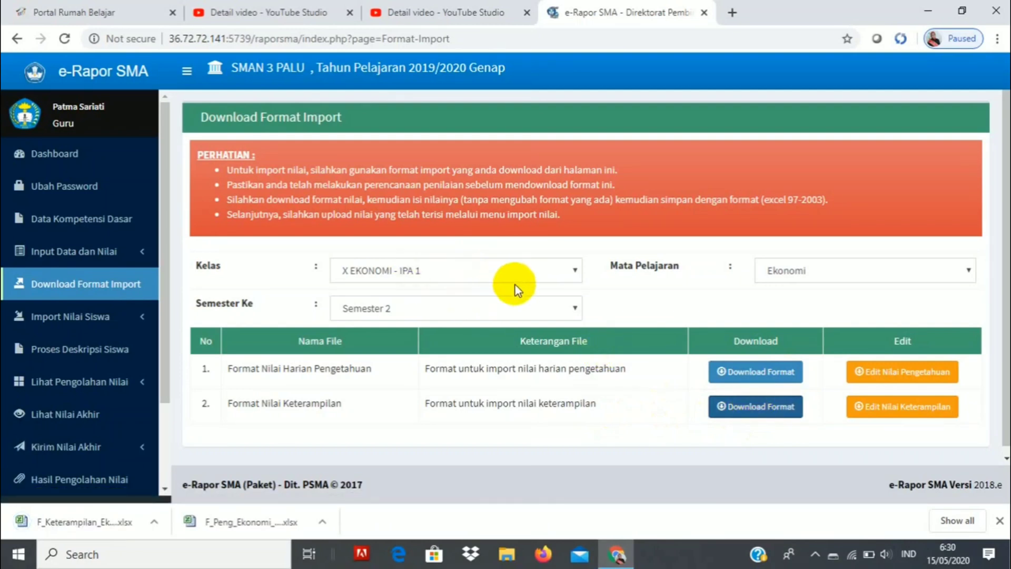
Step: Download the daily knowledge and skills grade import formats for class X EKONOMI - IPA 2, subject Ekonomi, Semester 2
{"action": "left_click", "coordinate": [574, 269]}
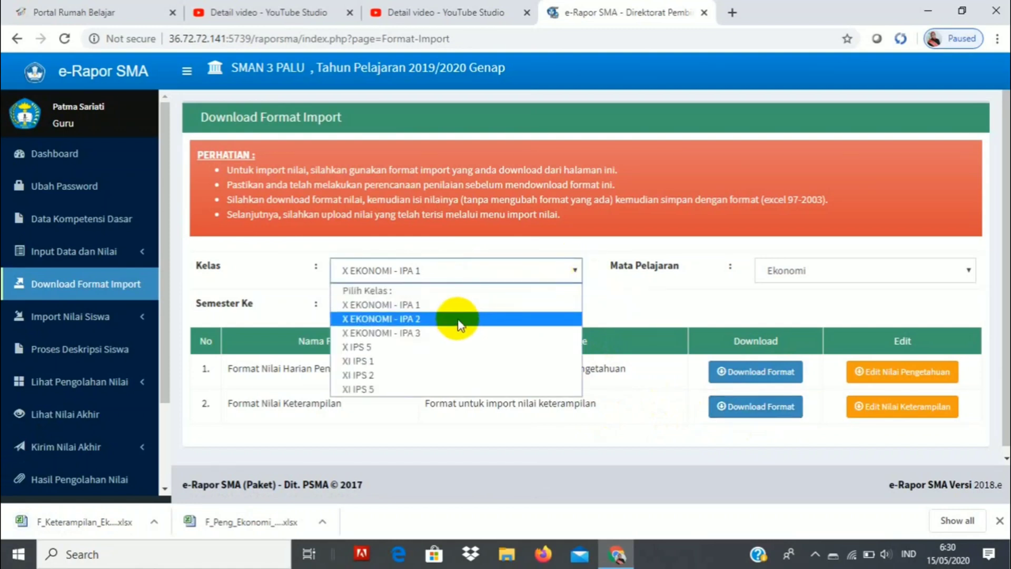
{"action": "left_click", "coordinate": [458, 320]}
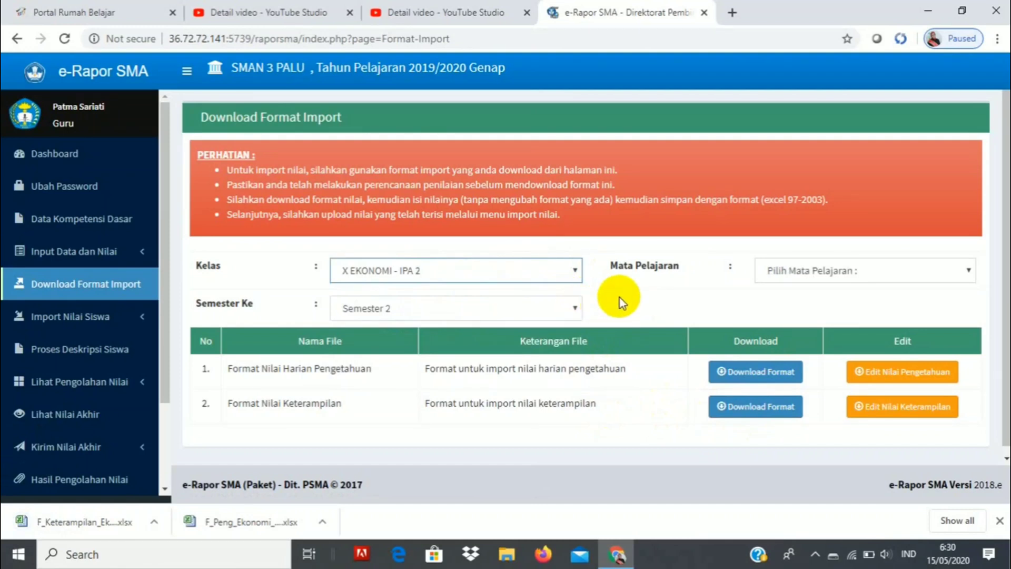
{"action": "left_click", "coordinate": [858, 270]}
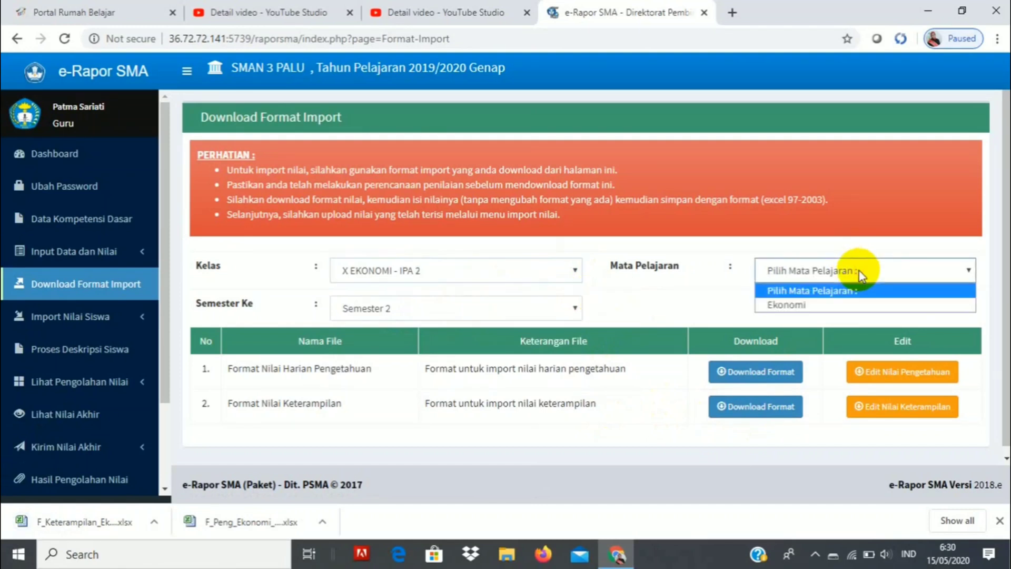
{"action": "left_click", "coordinate": [840, 305]}
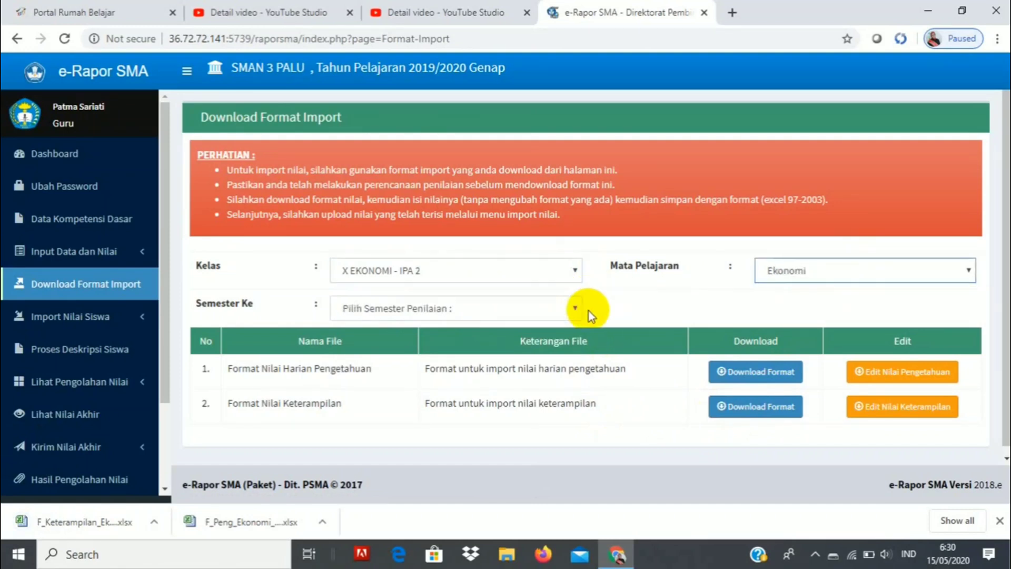
{"action": "left_click", "coordinate": [573, 310]}
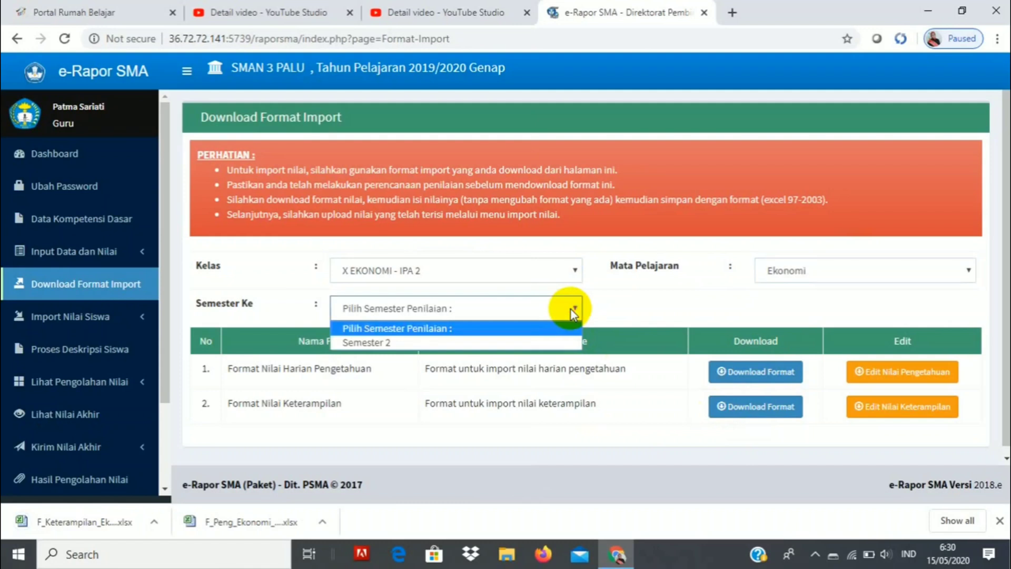
{"action": "left_click", "coordinate": [550, 341]}
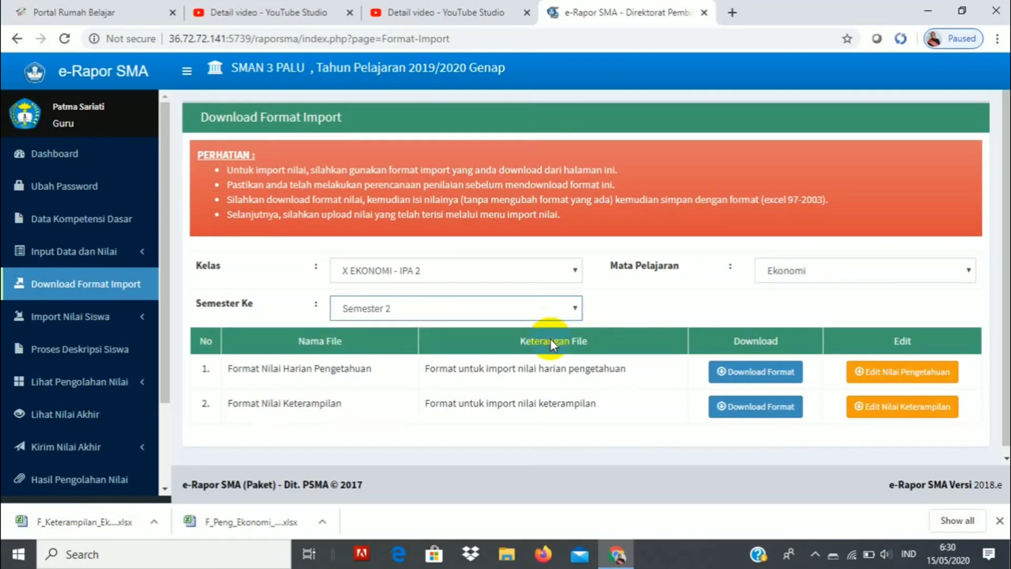
{"action": "left_click", "coordinate": [750, 381]}
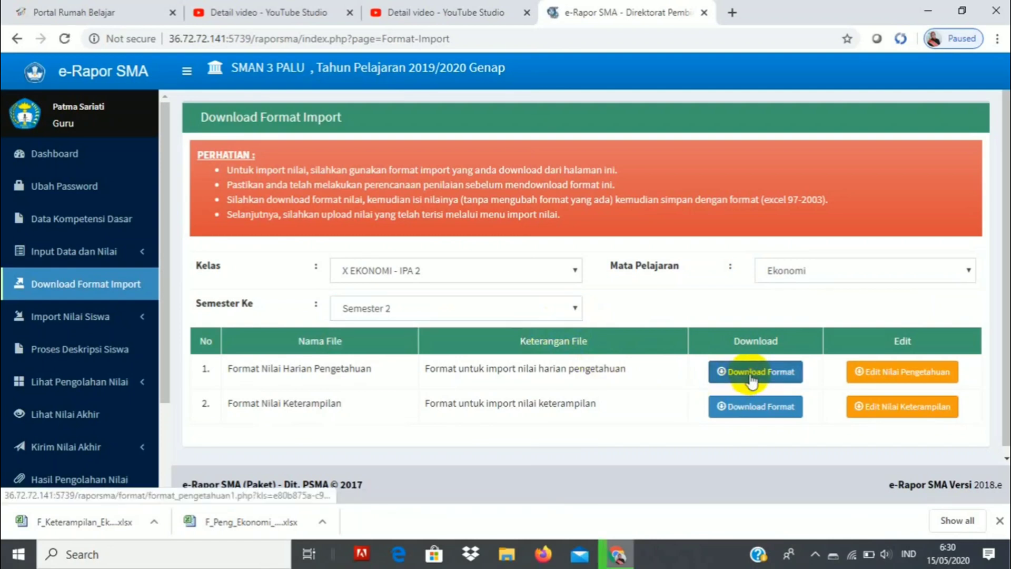
{"action": "left_click", "coordinate": [750, 416]}
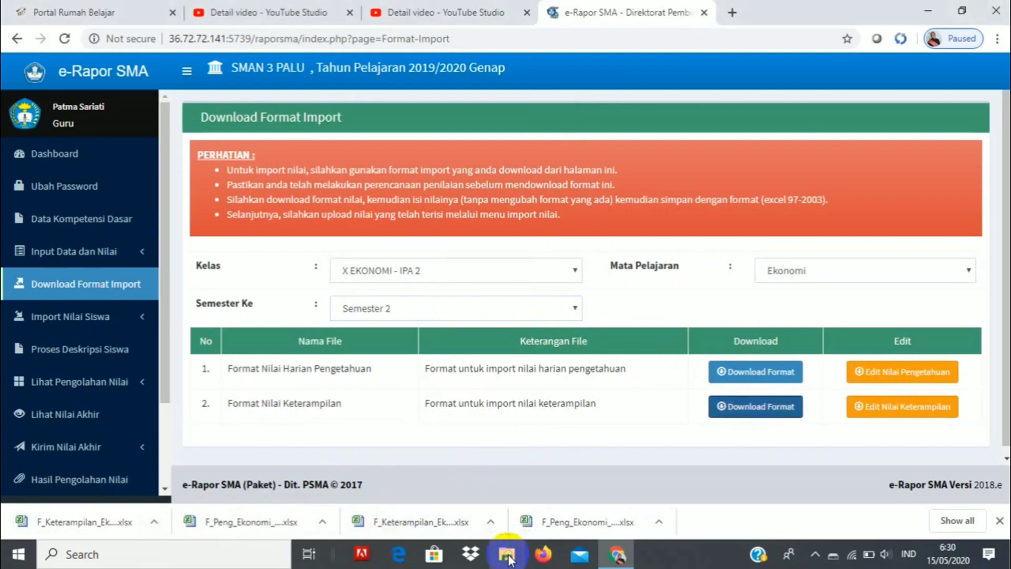
Step: Switch to File Explorer and create a folder named "download erapor tahun2020 semester 2" in Downloads
{"action": "left_click", "coordinate": [507, 556]}
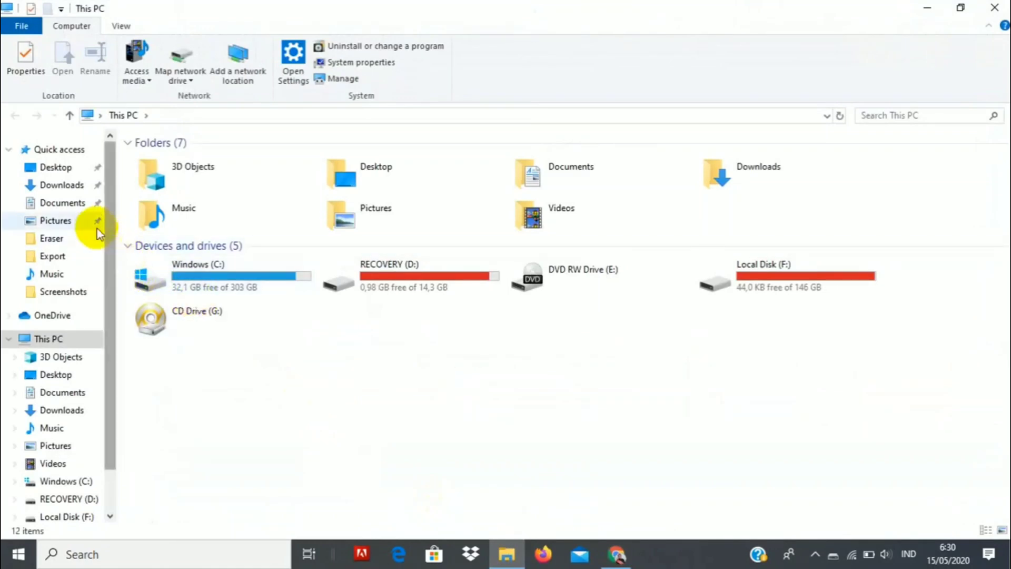
{"action": "left_click", "coordinate": [74, 193]}
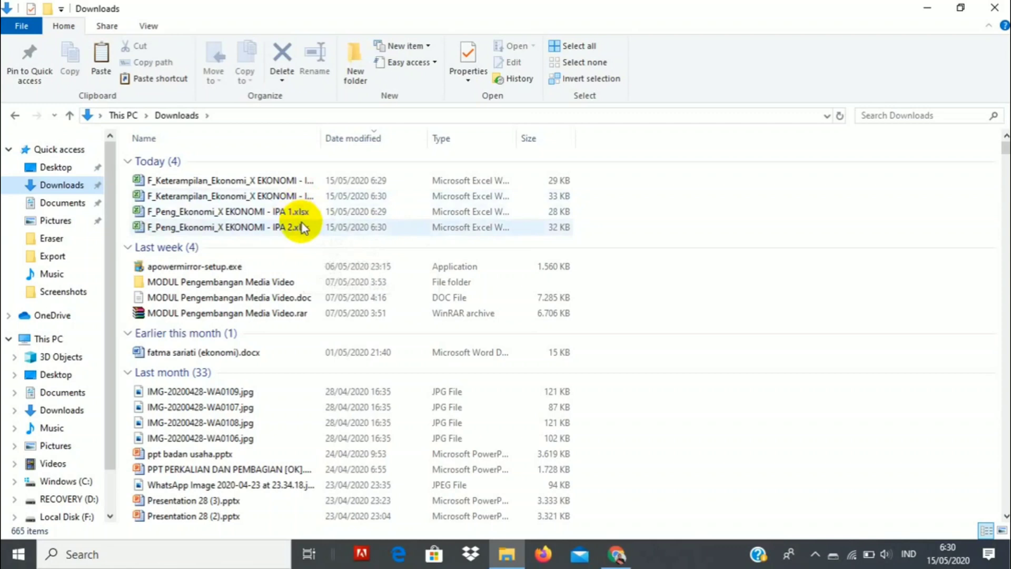
{"action": "left_click", "coordinate": [356, 80]}
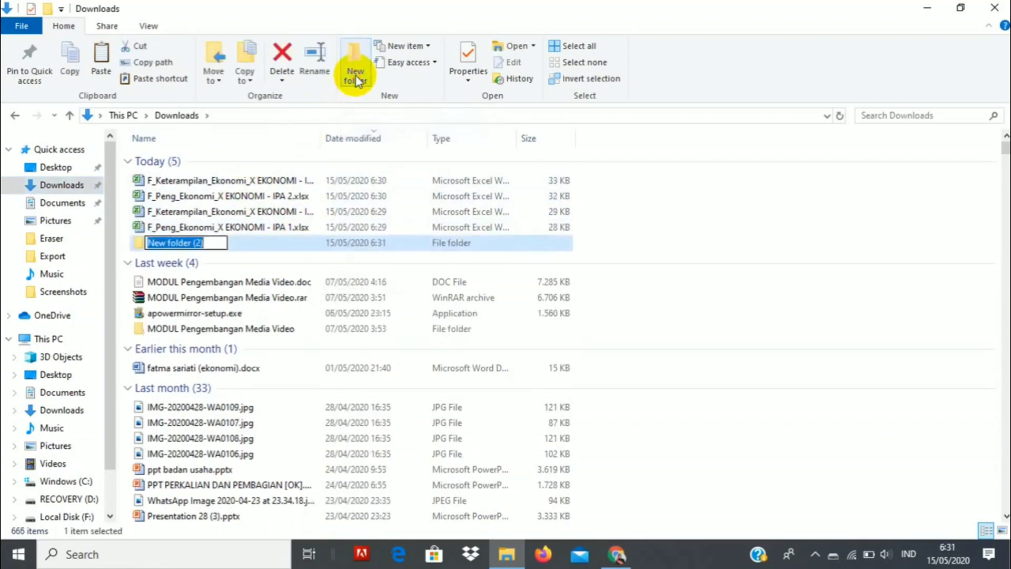
{"action": "left_click", "coordinate": [215, 242]}
{"action": "key", "text": "BackSpace"}
{"action": "key", "text": "BackSpace"}
{"action": "key", "text": "BackSpace"}
{"action": "key", "text": "BackSpace"}
{"action": "key", "text": "BackSpace"}
{"action": "key", "text": "BackSpace"}
{"action": "key", "text": "BackSpace"}
{"action": "key", "text": "BackSpace"}
{"action": "key", "text": "BackSpace"}
{"action": "key", "text": "BackSpace"}
{"action": "key", "text": "BackSpace"}
{"action": "key", "text": "BackSpace"}
{"action": "key", "text": "BackSpace"}
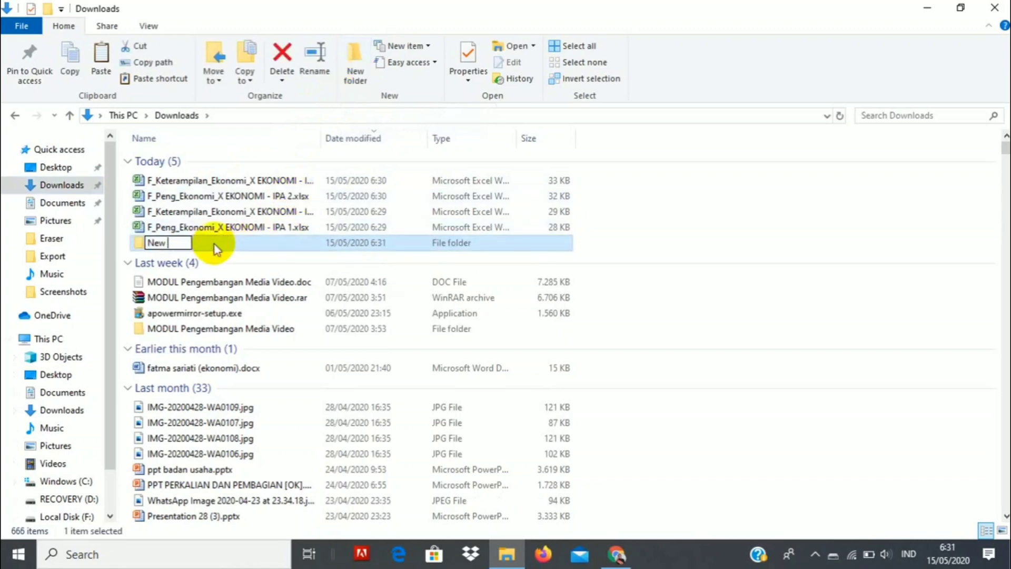
{"action": "key", "text": "BackSpace"}
{"action": "type", "text": "donload er"}
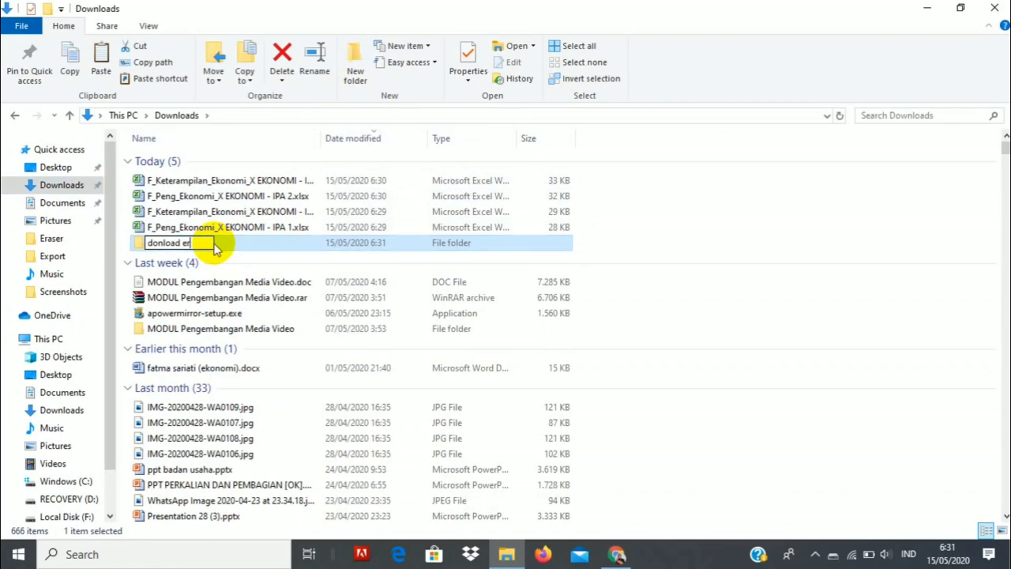
{"action": "type", "text": "apor tahun2020 sem"}
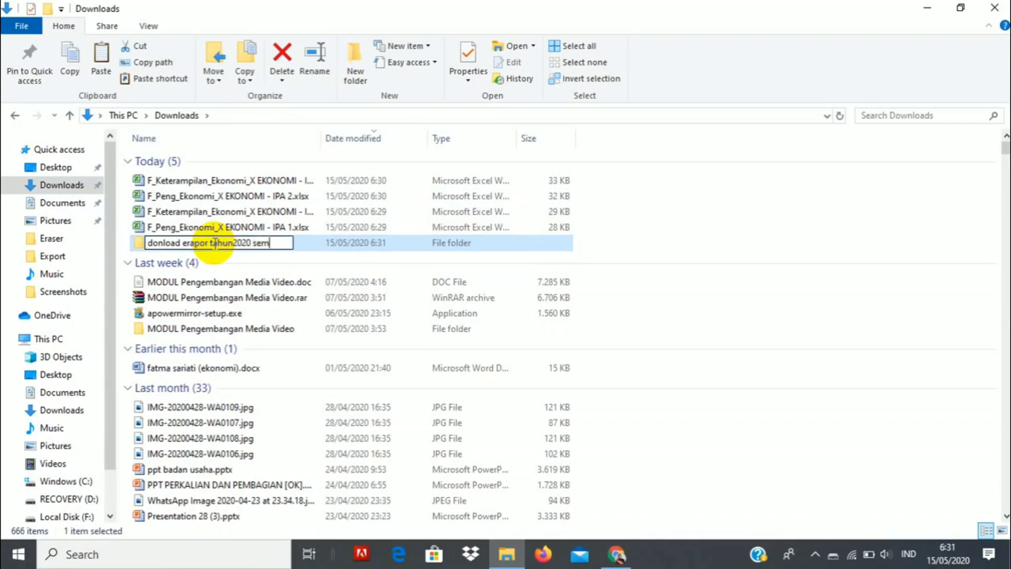
{"action": "type", "text": "ester 2"}
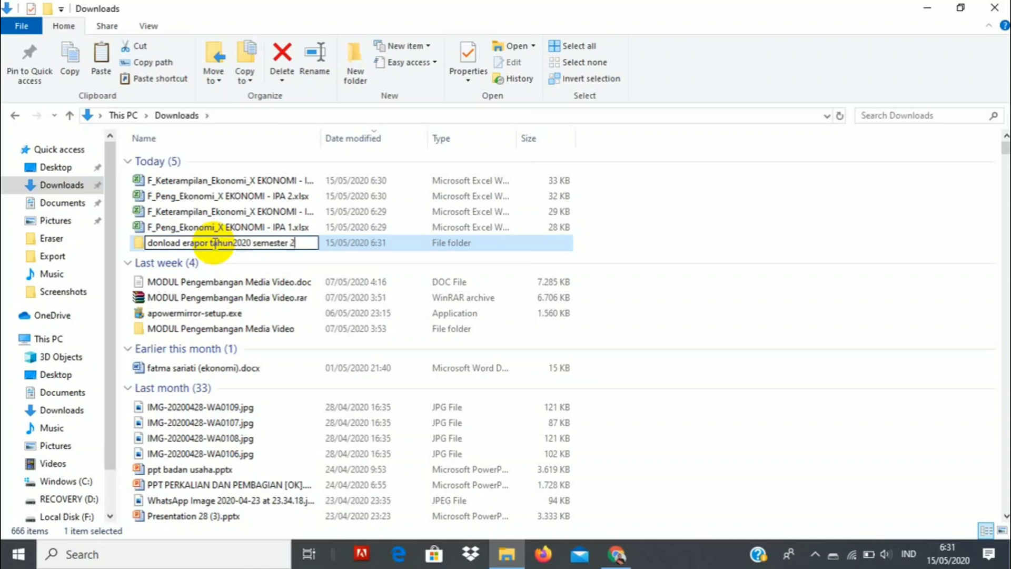
{"action": "left_click", "coordinate": [159, 243]}
{"action": "type", "text": "wn"}
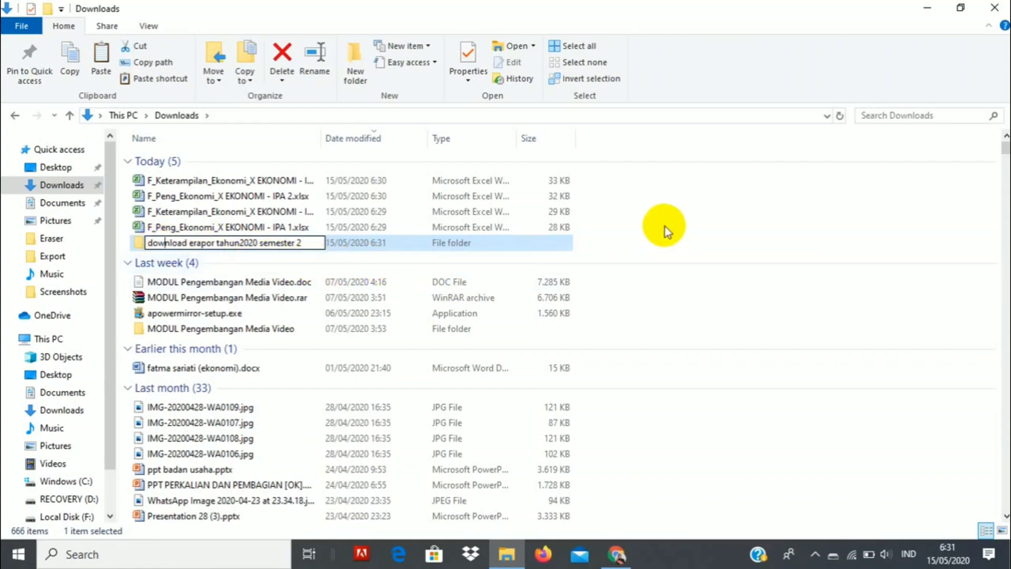
{"action": "left_click", "coordinate": [132, 182]}
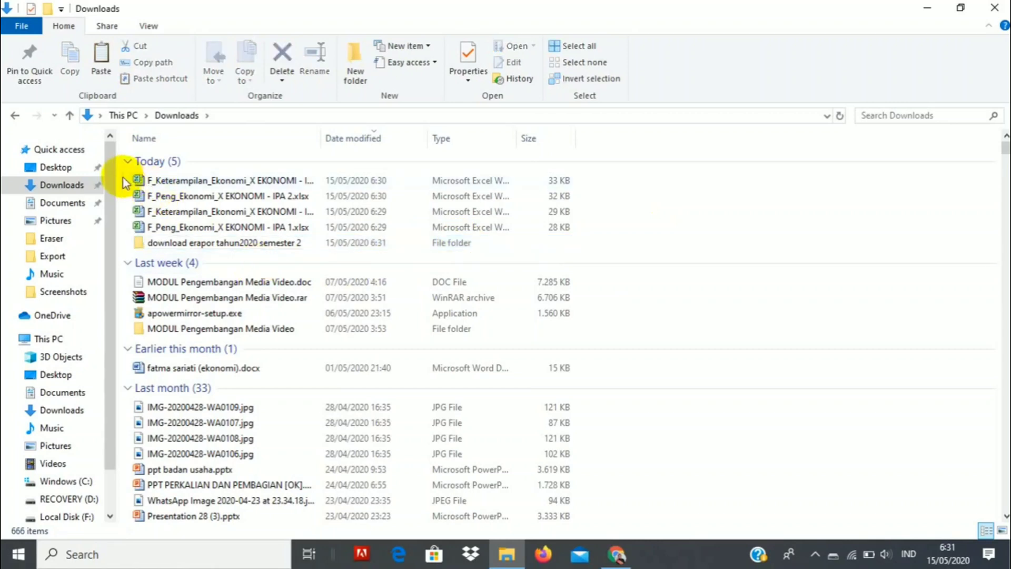
Step: Copy F_Peng_Ekonomi_X EKONOMI - IPA 1.xlsx into the "download erapor tahun2020 semester 2" folder
{"action": "left_click", "coordinate": [183, 230]}
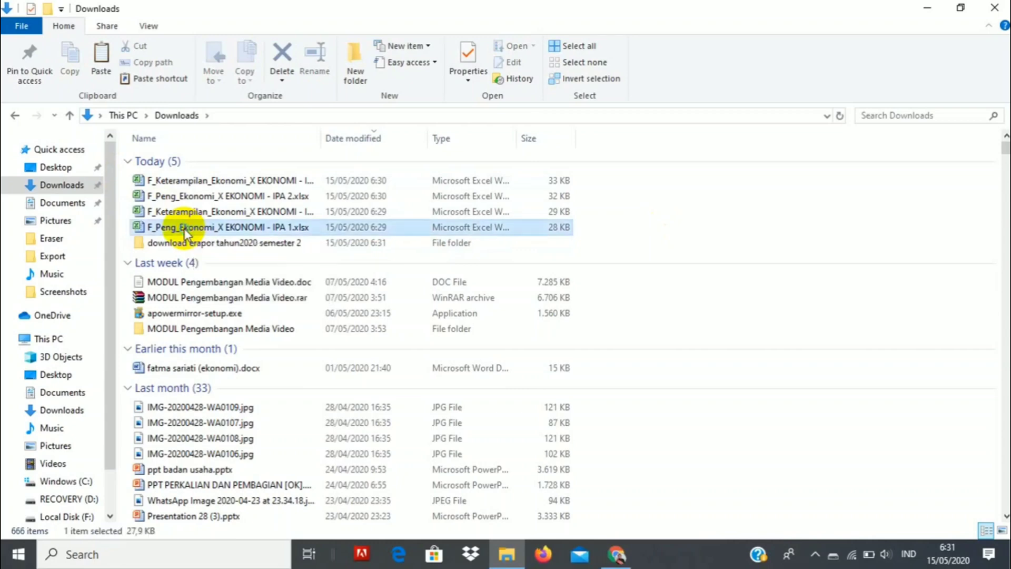
{"action": "right_click", "coordinate": [181, 228]}
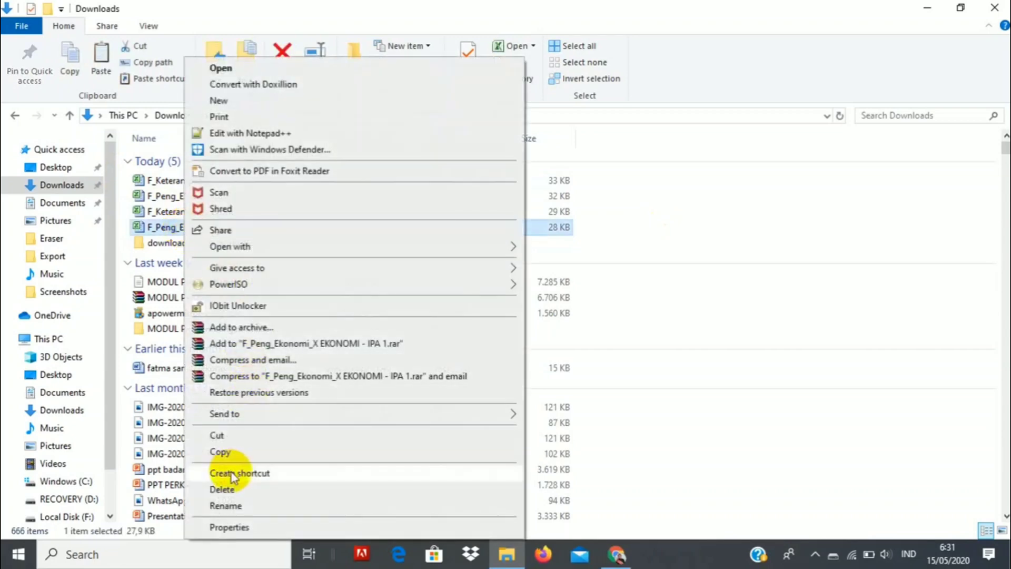
{"action": "left_click", "coordinate": [227, 452]}
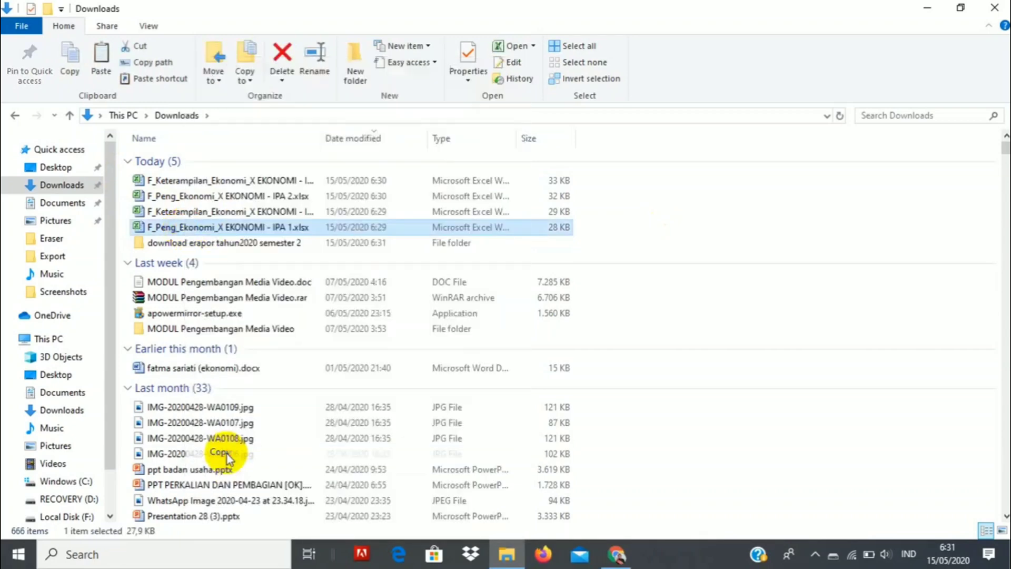
{"action": "left_click", "coordinate": [235, 245]}
{"action": "right_click", "coordinate": [235, 244]}
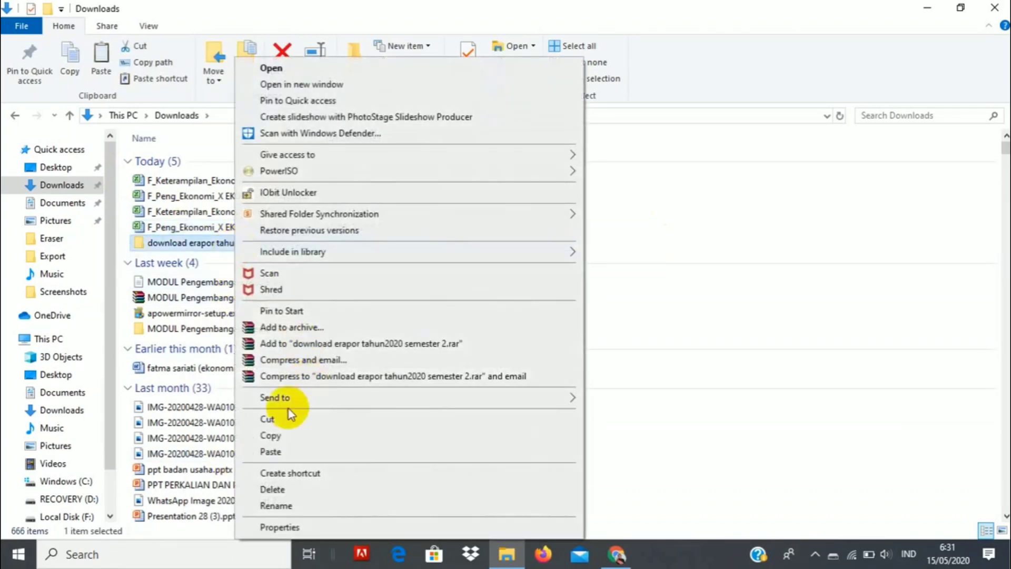
{"action": "left_click", "coordinate": [279, 451]}
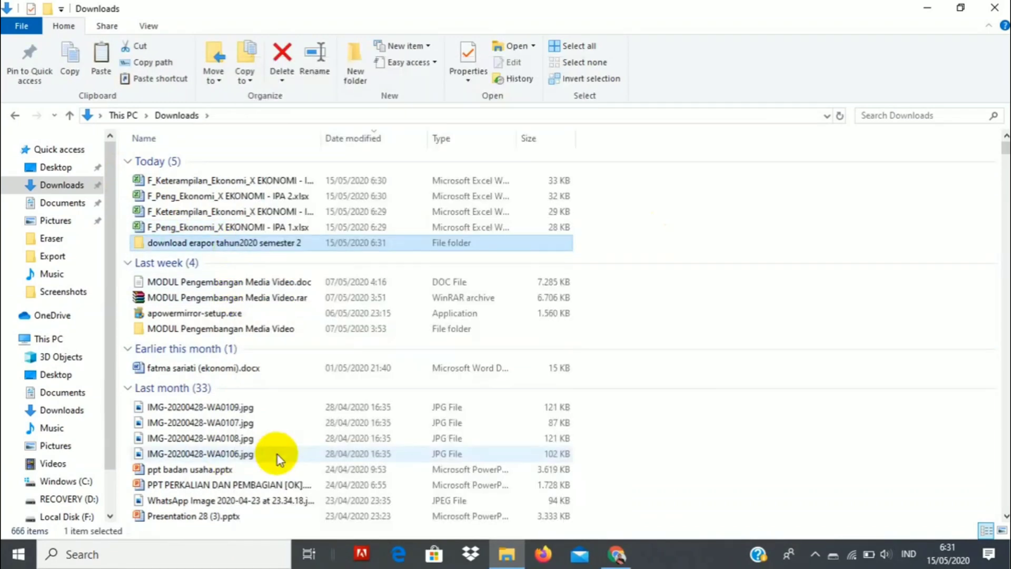
Step: Copy F_Peng_Ekonomi_X EKONOMI - IPA 1.xlsx into the e-Rapor folder again, replacing the existing file, and check the folder's contents
{"action": "left_click", "coordinate": [305, 224]}
{"action": "key", "text": "ctrl+c"}
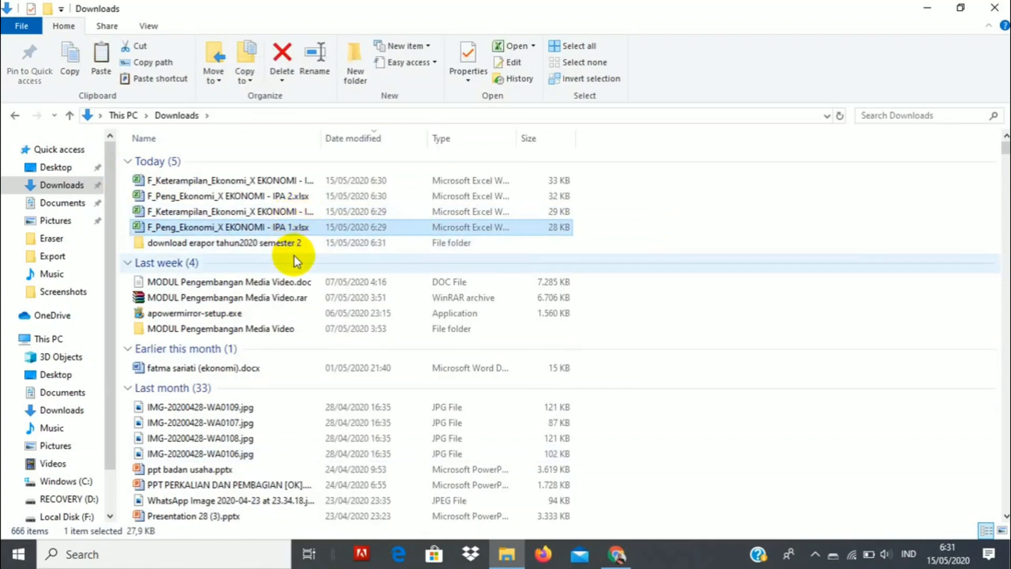
{"action": "right_click", "coordinate": [270, 232]}
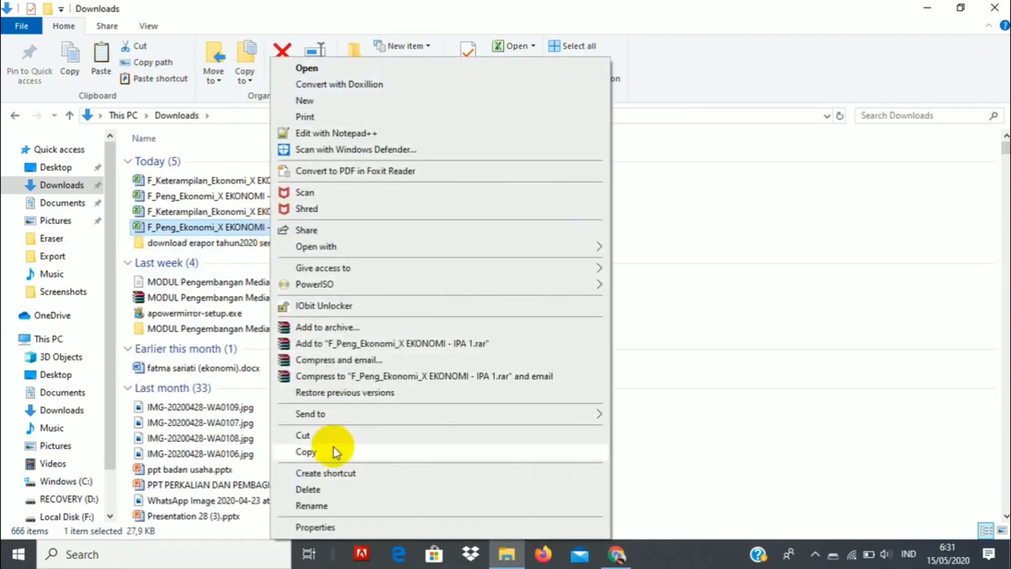
{"action": "left_click", "coordinate": [321, 453]}
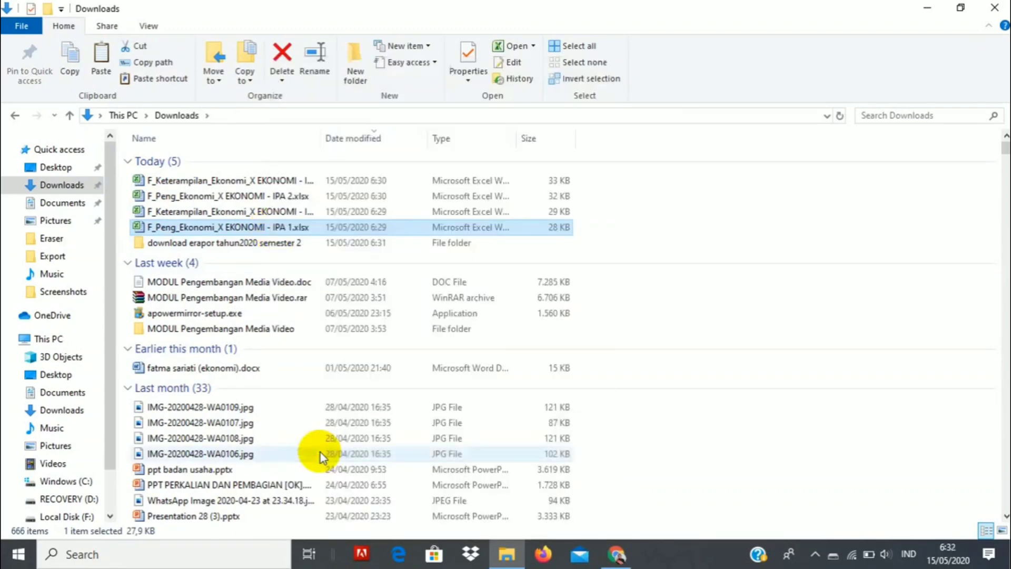
{"action": "right_click", "coordinate": [270, 247]}
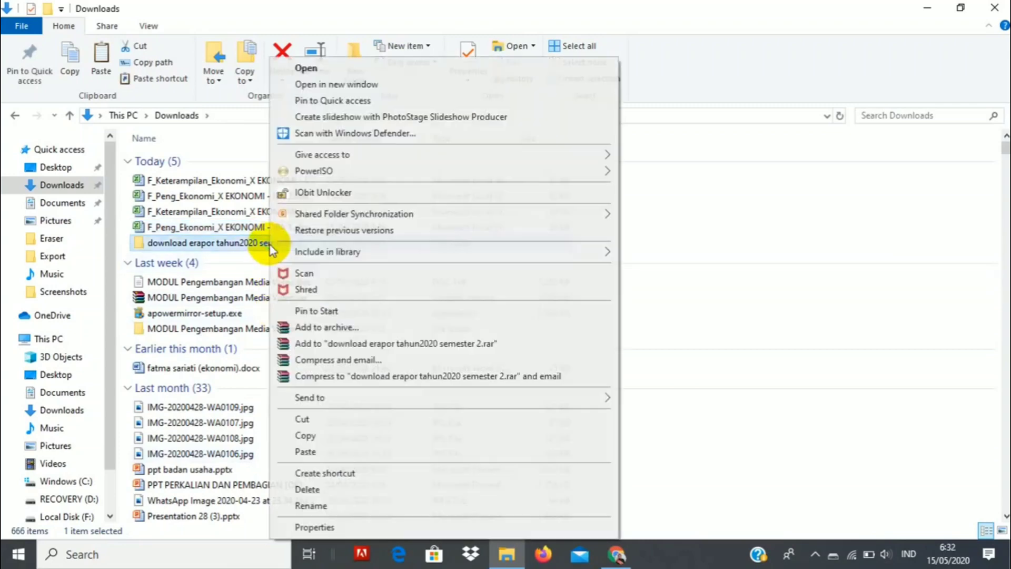
{"action": "left_click", "coordinate": [312, 453]}
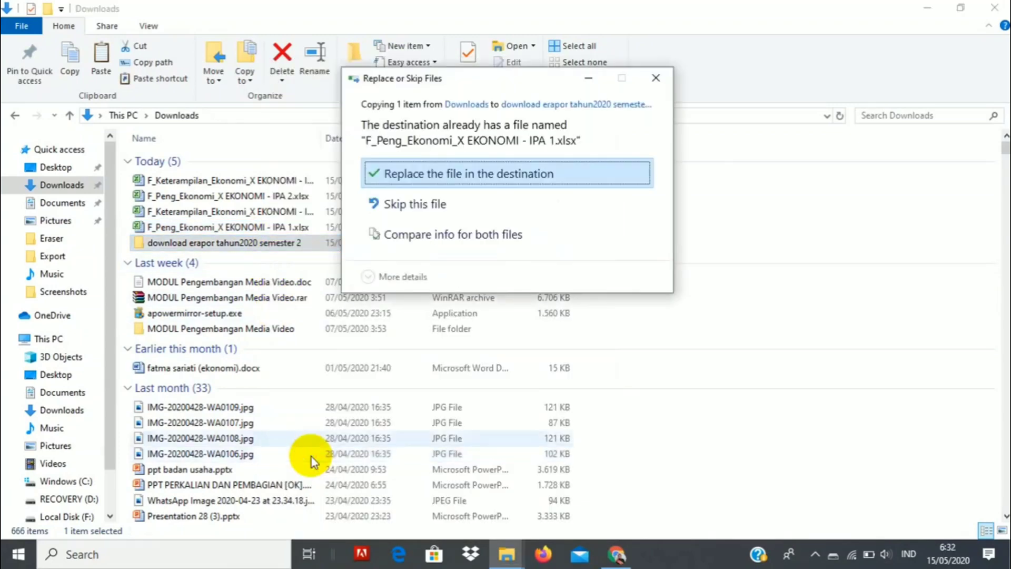
{"action": "left_click", "coordinate": [431, 180]}
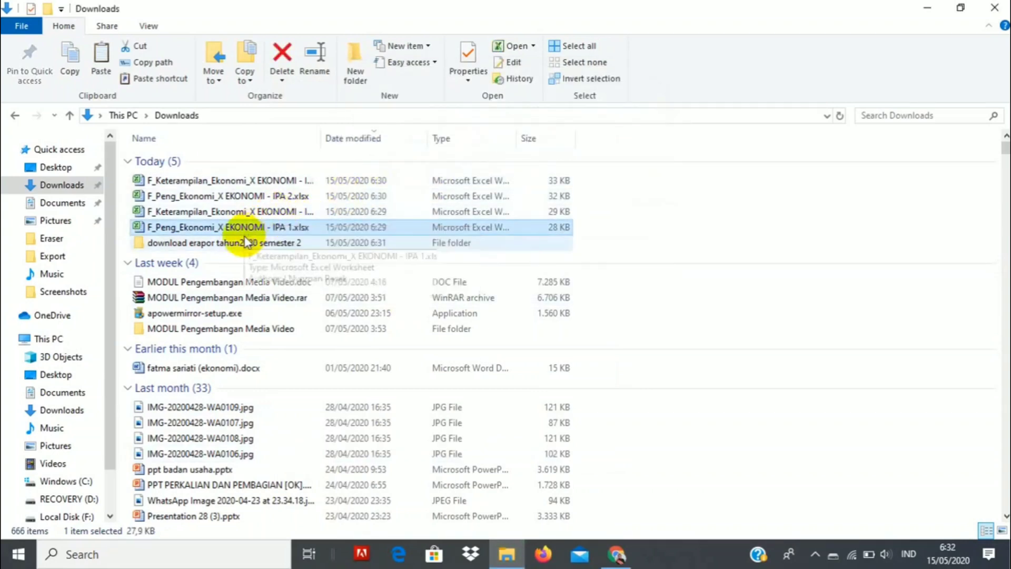
{"action": "double_click", "coordinate": [240, 245]}
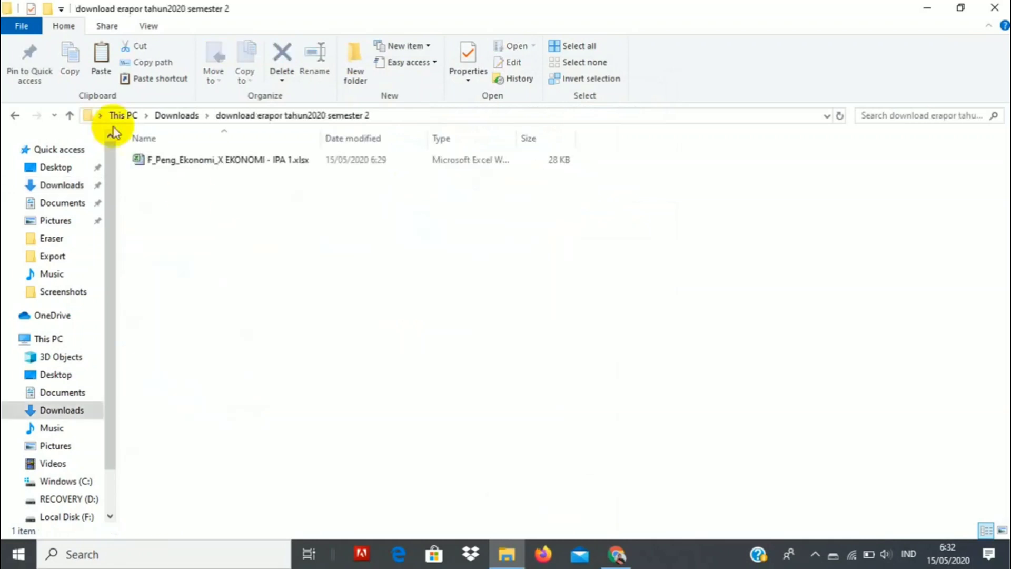
{"action": "left_click", "coordinate": [15, 116]}
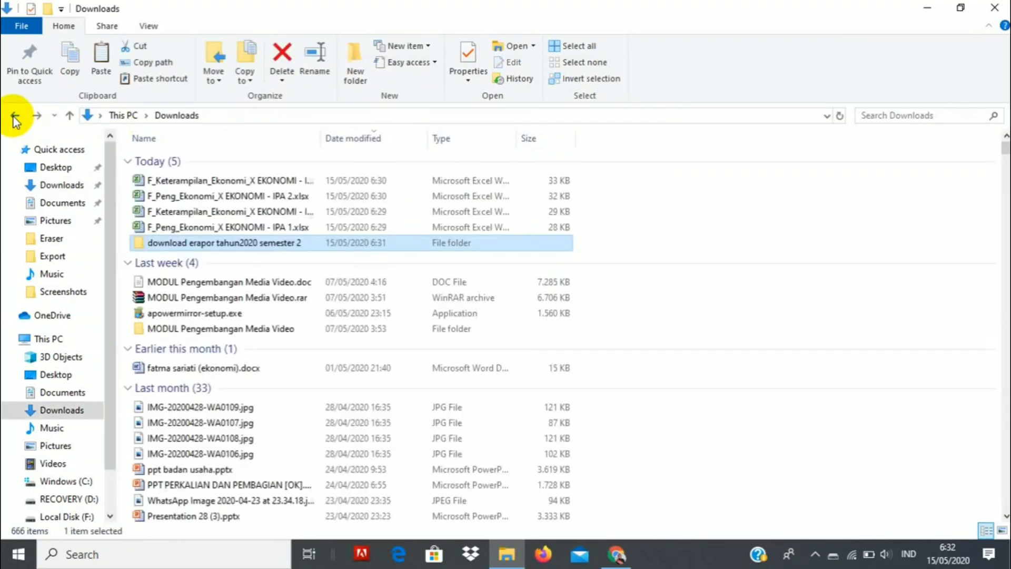
Step: Copy the F_Keterampilan_Ekonomi_X EKONOMI - IPA 1 workbook into the "download erapor tahun2020 semester 2" folder
{"action": "right_click", "coordinate": [240, 213]}
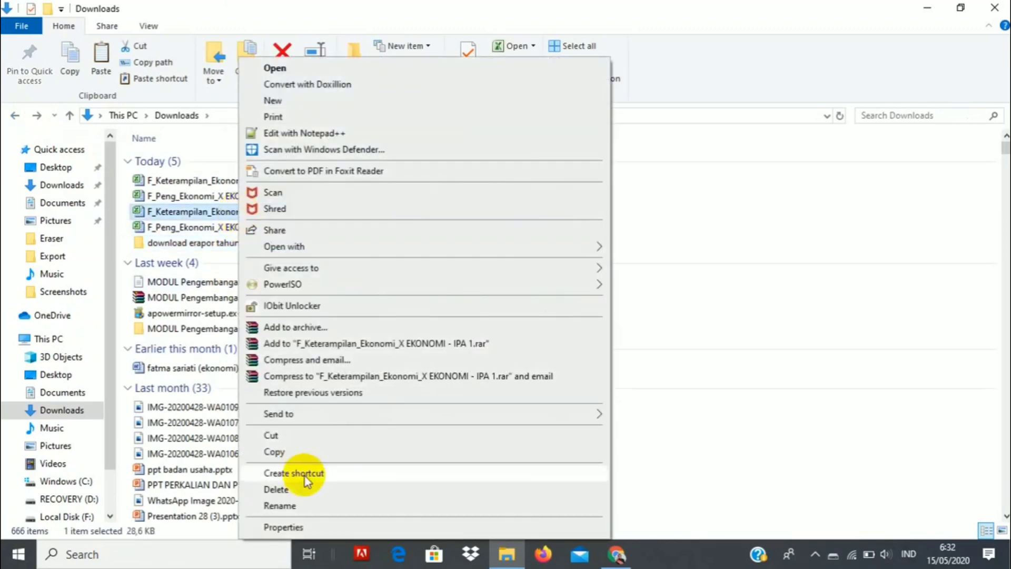
{"action": "left_click", "coordinate": [282, 454]}
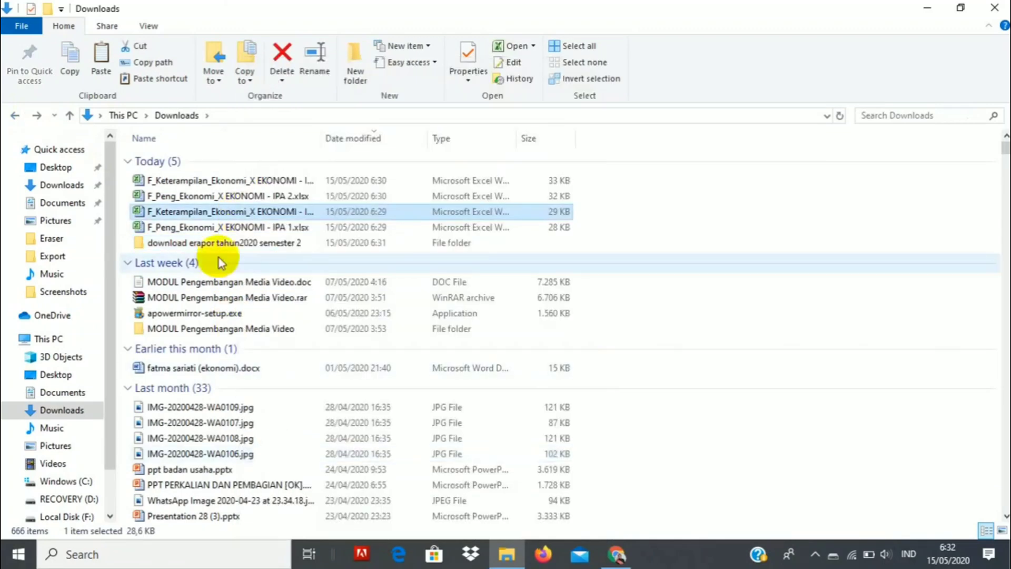
{"action": "right_click", "coordinate": [213, 245]}
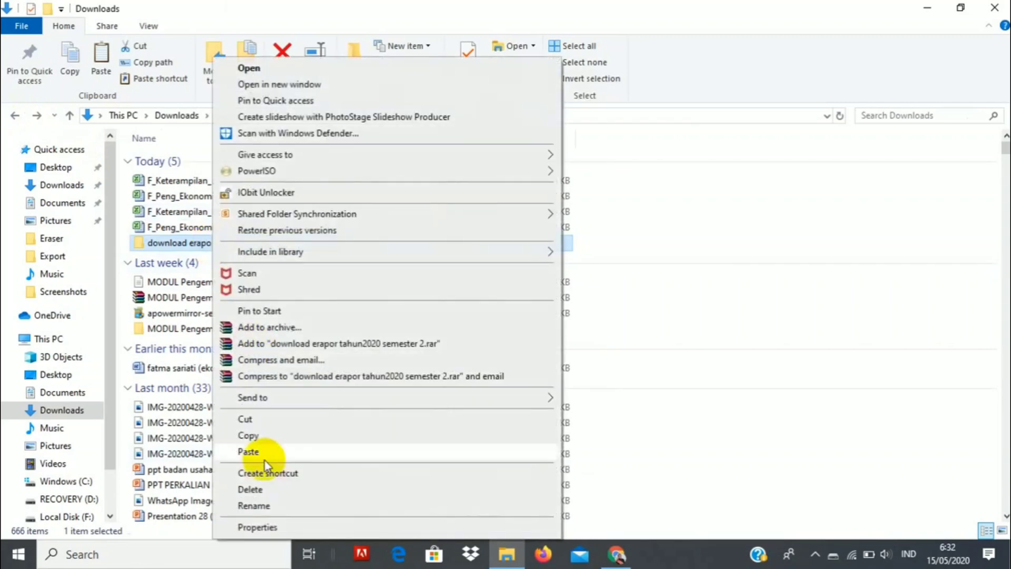
{"action": "left_click", "coordinate": [248, 453]}
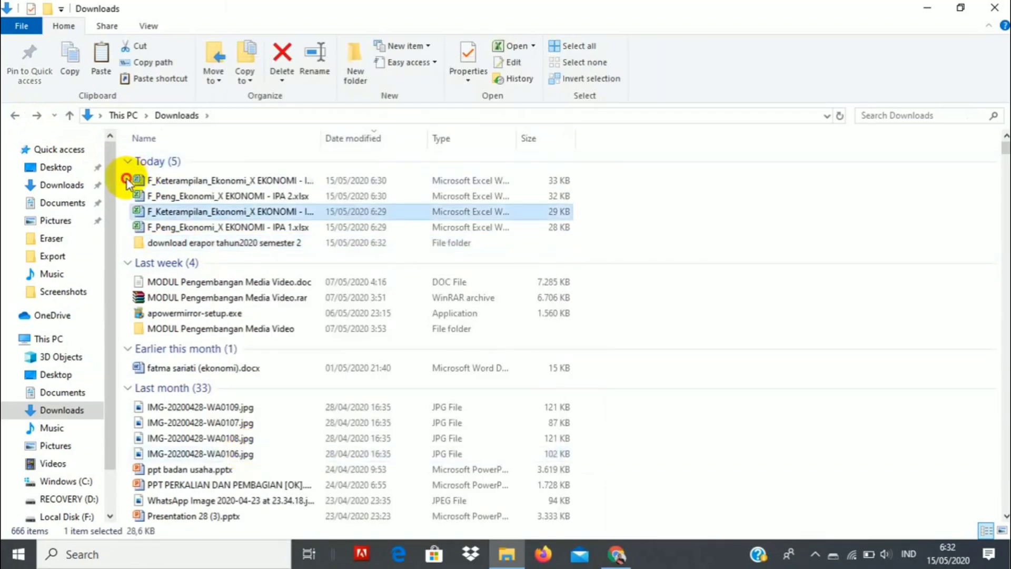
Step: Copy both X EKONOMI - IPA 2 workbooks, F_Keterampilan and F_Peng, into the "download erapor tahun2020 semester 2" folder
{"action": "left_click_drag", "start_coordinate": [128, 180], "coordinate": [163, 194]}
{"action": "right_click", "coordinate": [162, 195]}
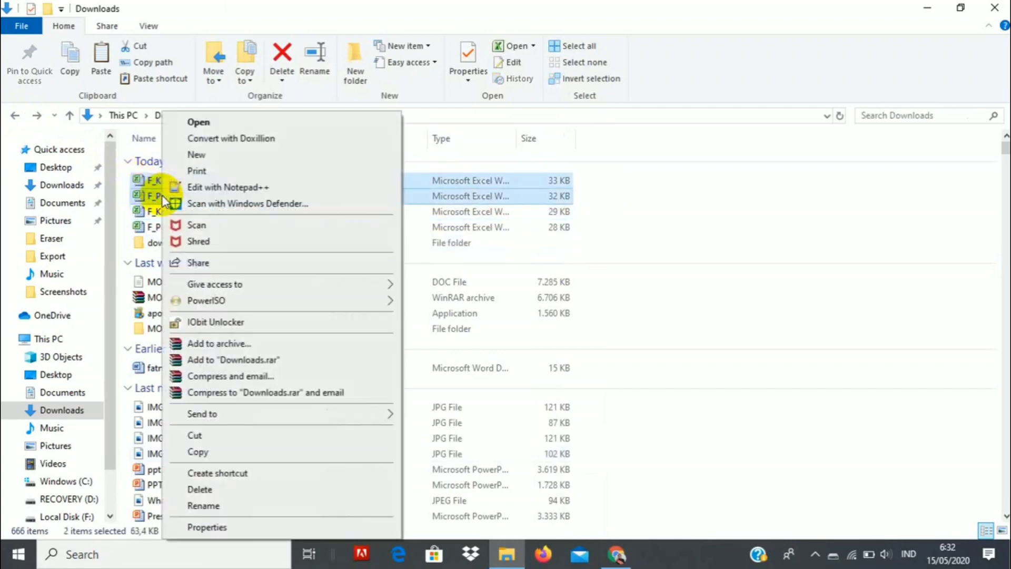
{"action": "left_click", "coordinate": [197, 451]}
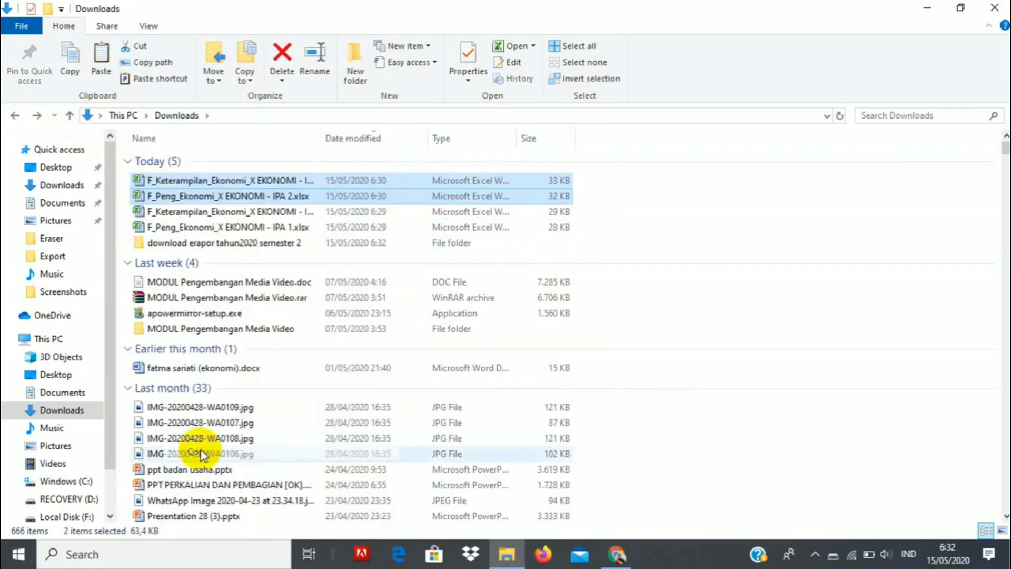
{"action": "left_click", "coordinate": [212, 246]}
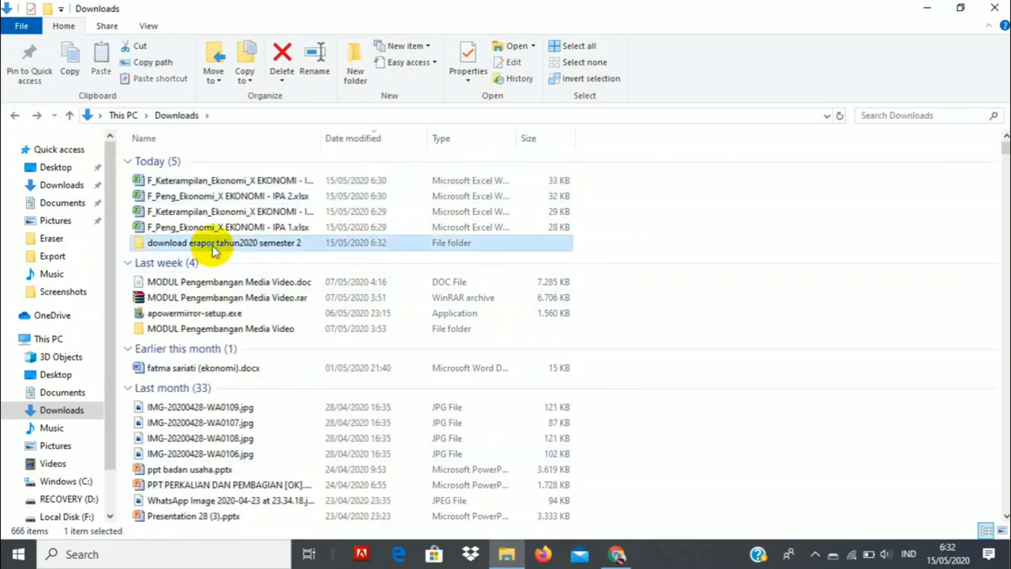
{"action": "right_click", "coordinate": [213, 246]}
{"action": "left_click", "coordinate": [253, 452]}
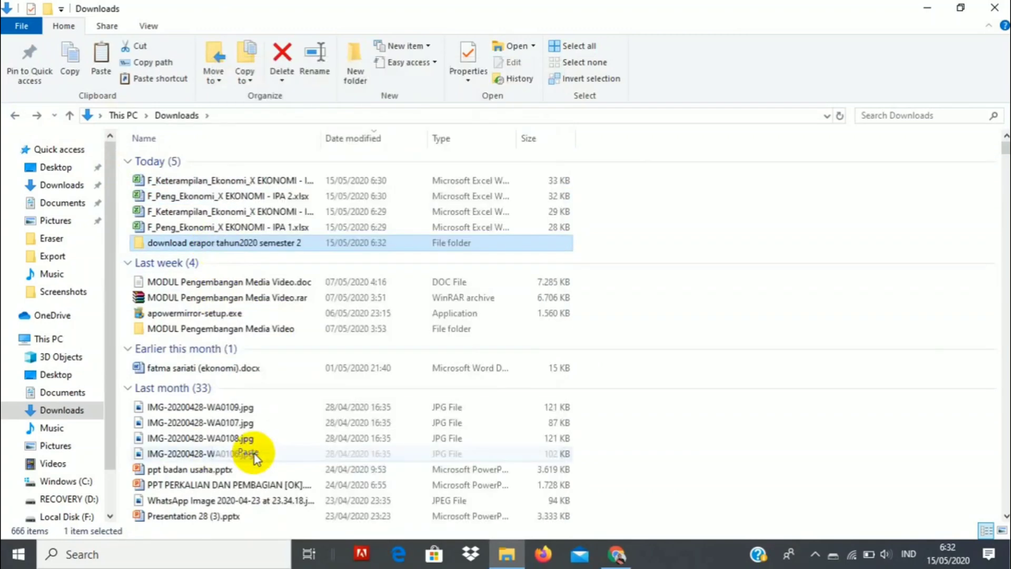
Step: Delete the four original F_Keterampilan and F_Peng workbooks for IPA 1 and IPA 2 from Downloads
{"action": "left_click", "coordinate": [125, 176]}
{"action": "left_click_drag", "start_coordinate": [199, 197], "coordinate": [241, 231]}
{"action": "right_click", "coordinate": [241, 230]}
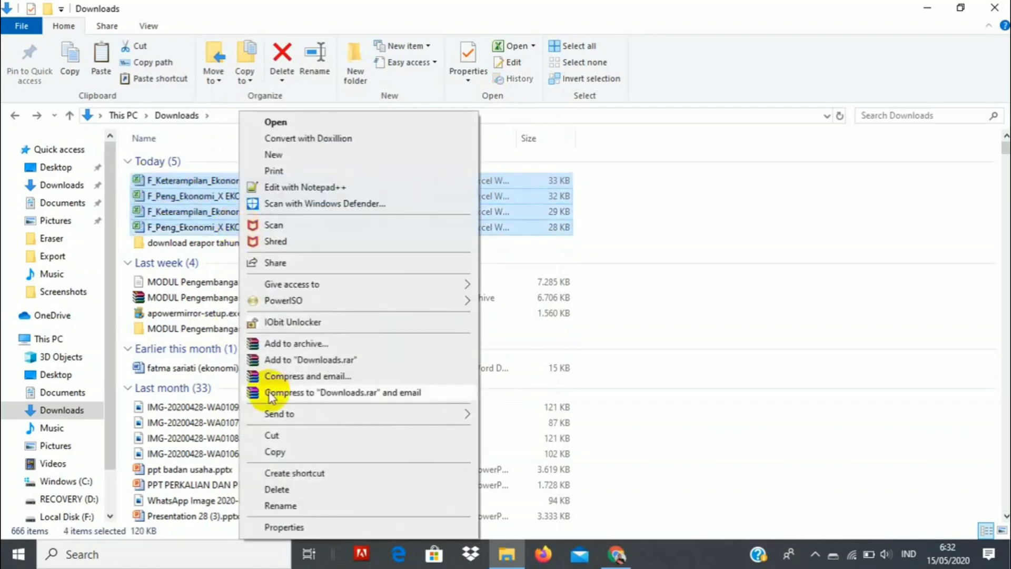
{"action": "left_click", "coordinate": [283, 491]}
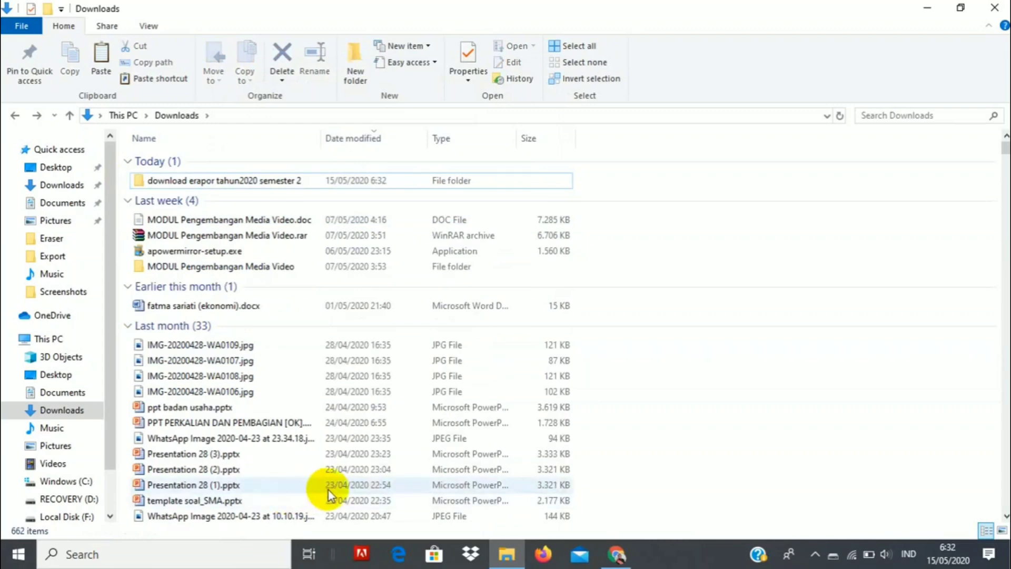
Step: Switch to e-Rapor SMA in Chrome and download the daily knowledge and skills grade formats for class X EKONOMI - IPA 3, Ekonomi, Semester 2
{"action": "left_click", "coordinate": [615, 554]}
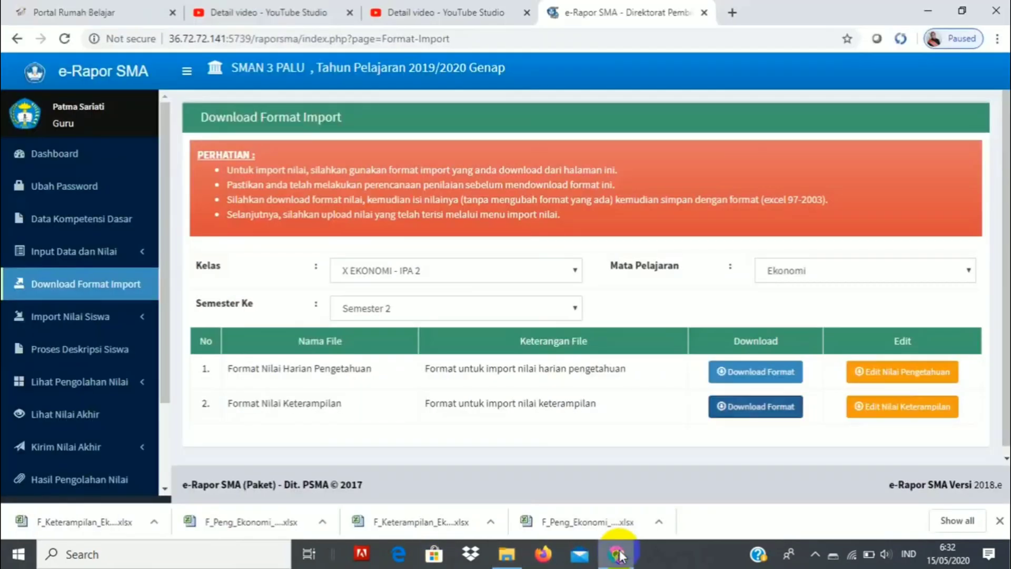
{"action": "left_click", "coordinate": [576, 271]}
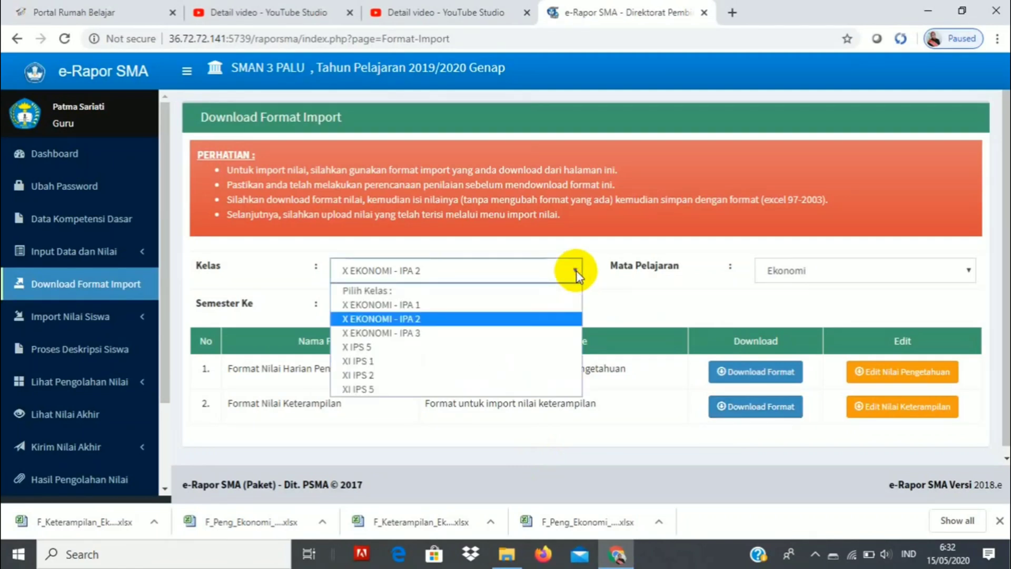
{"action": "left_click", "coordinate": [432, 333]}
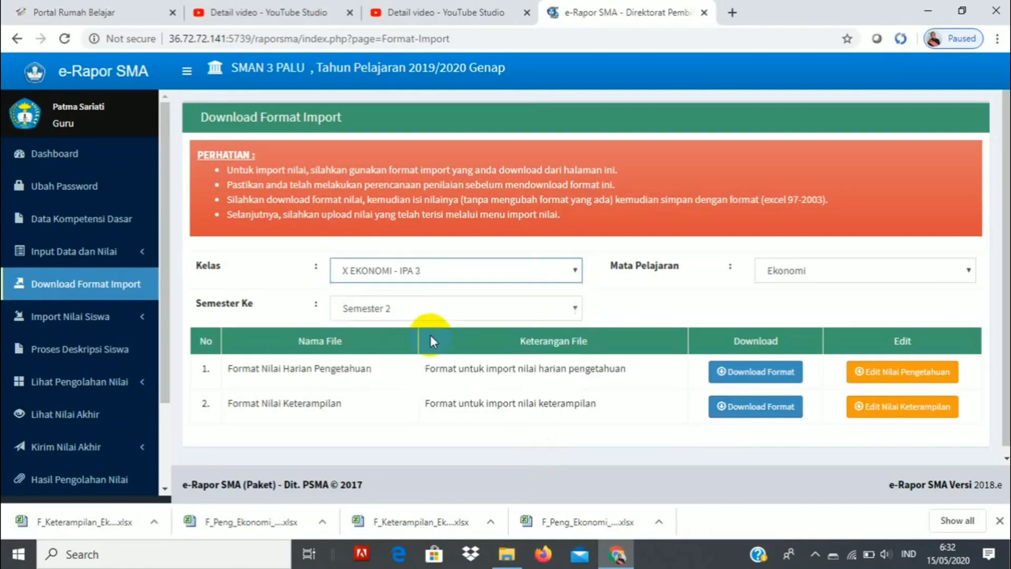
{"action": "left_click", "coordinate": [792, 277]}
{"action": "left_click", "coordinate": [794, 307]}
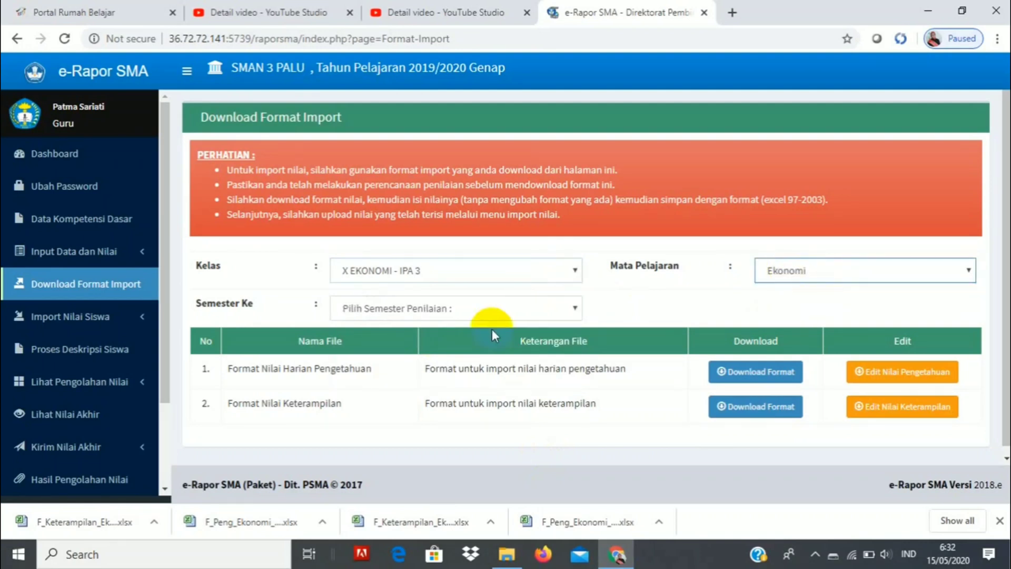
{"action": "left_click", "coordinate": [575, 310]}
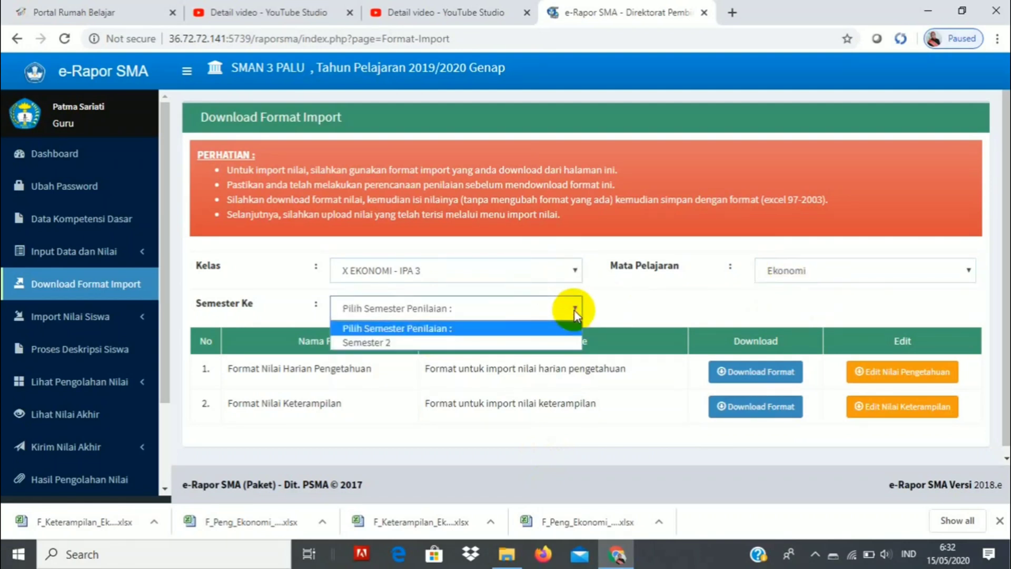
{"action": "left_click", "coordinate": [555, 342]}
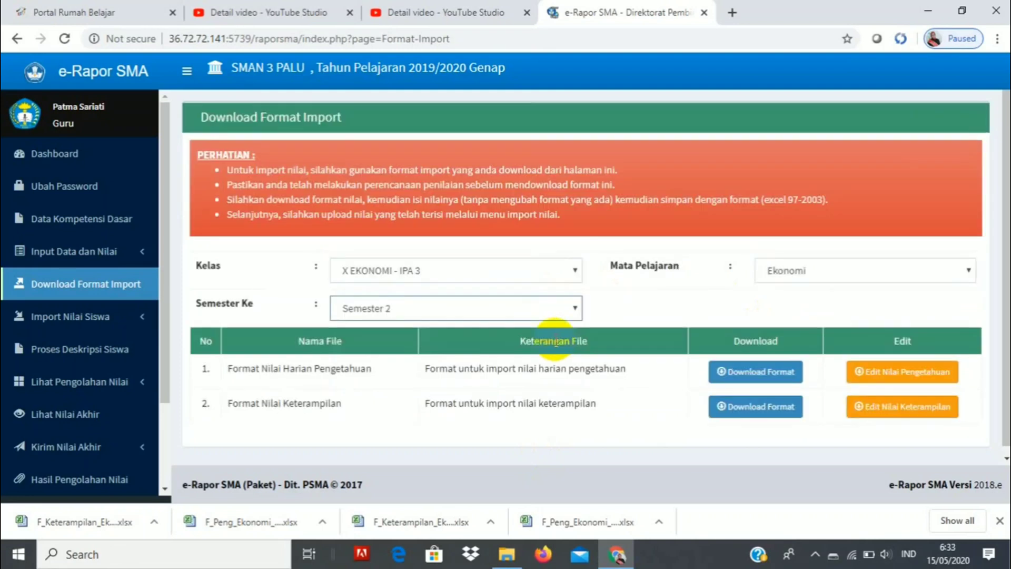
{"action": "left_click", "coordinate": [738, 373]}
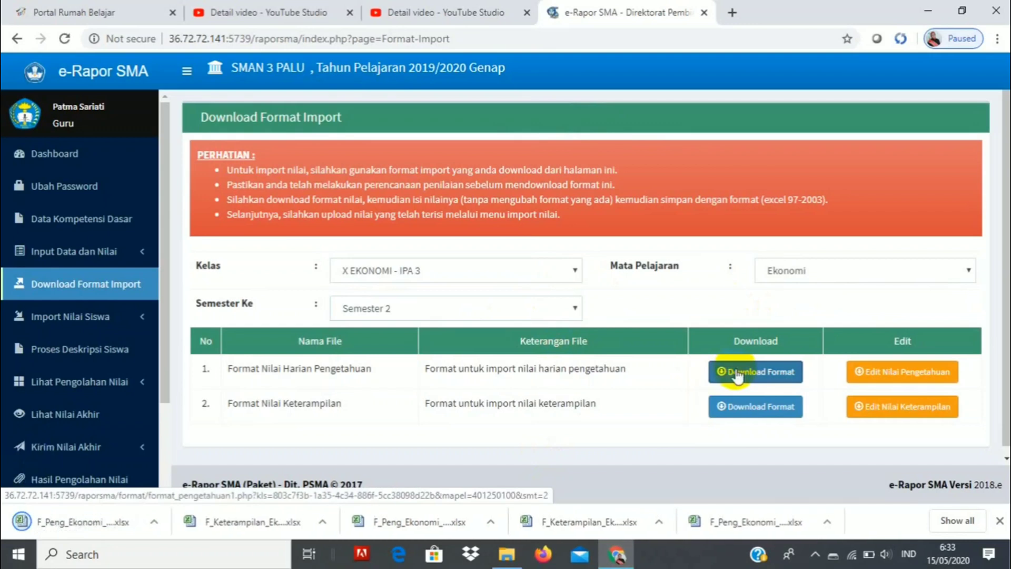
{"action": "left_click", "coordinate": [744, 409]}
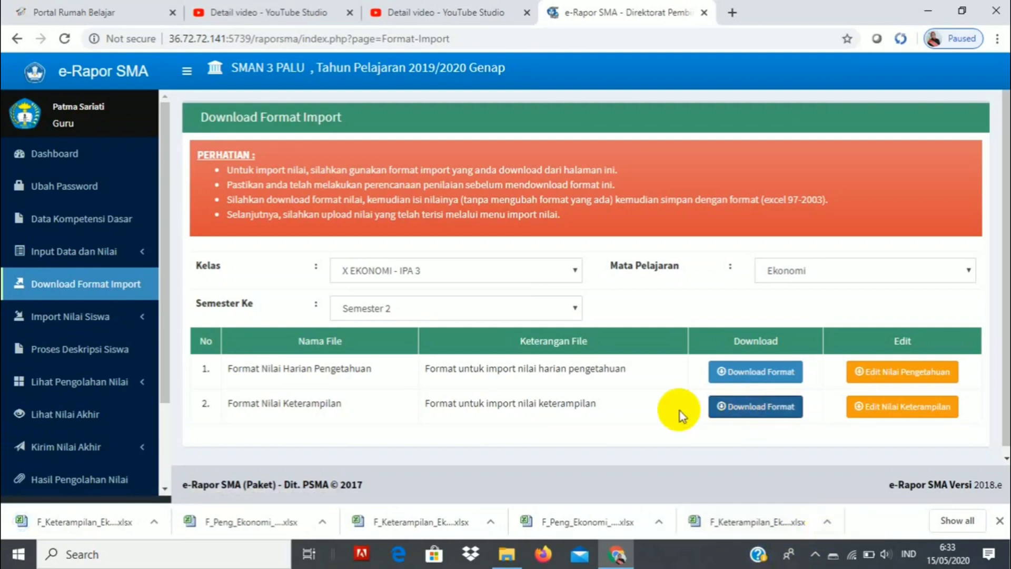
{"action": "left_click", "coordinate": [1002, 521]}
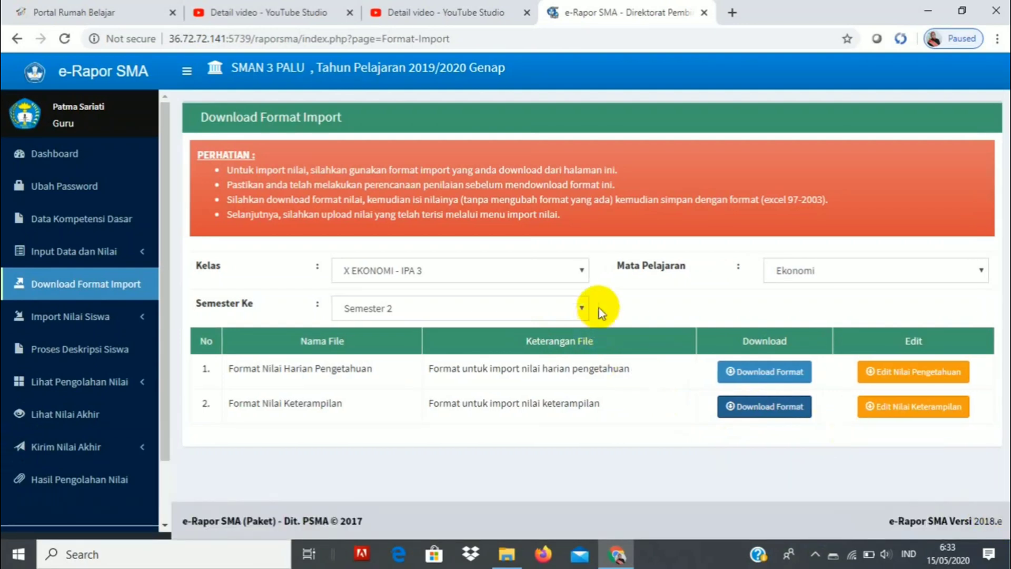
Step: Download the daily knowledge and skills grade formats for class X IPS 5, Ekonomi, Semester 2
{"action": "left_click", "coordinate": [583, 271]}
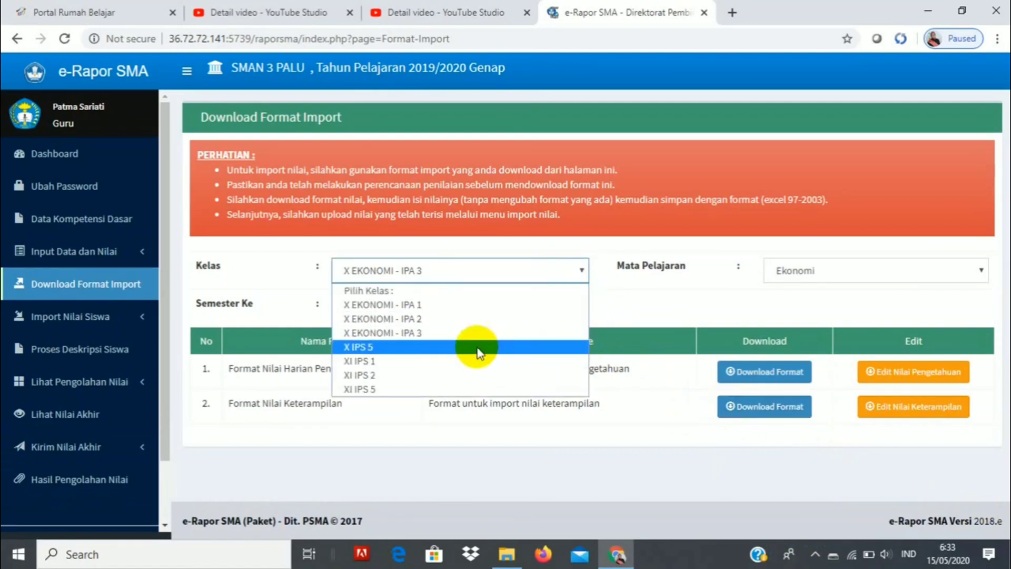
{"action": "left_click", "coordinate": [422, 349]}
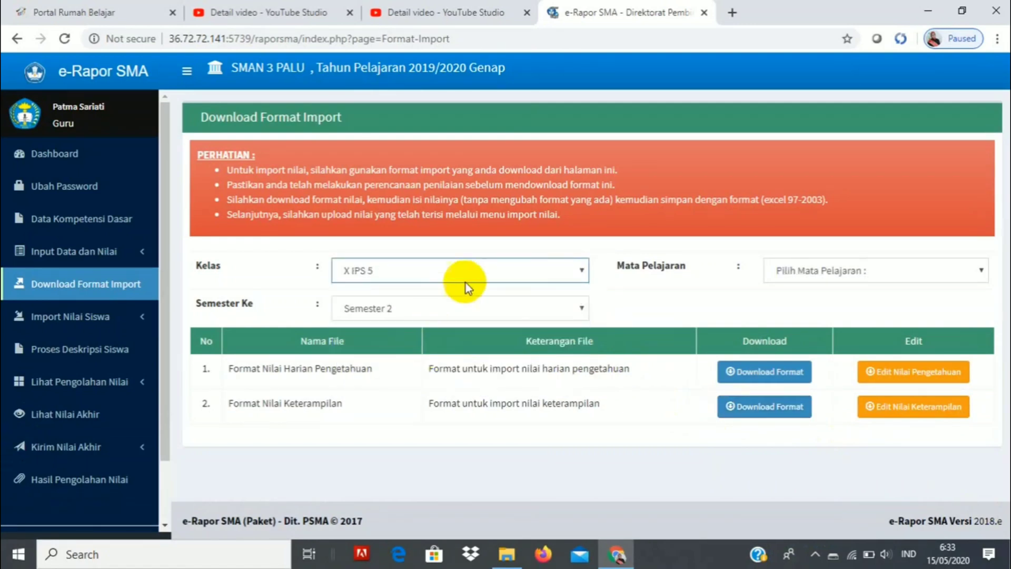
{"action": "left_click", "coordinate": [782, 275]}
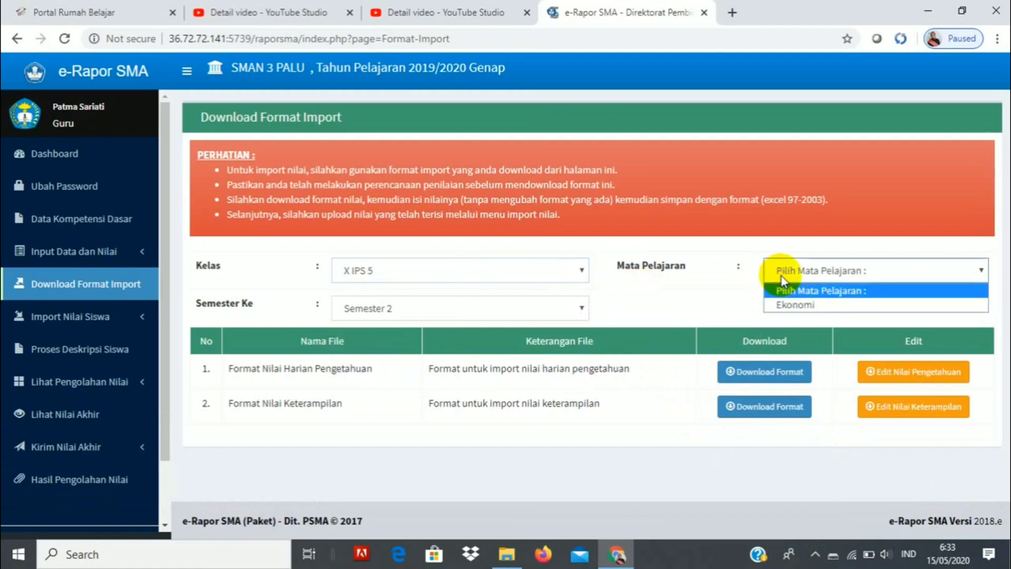
{"action": "left_click", "coordinate": [782, 306]}
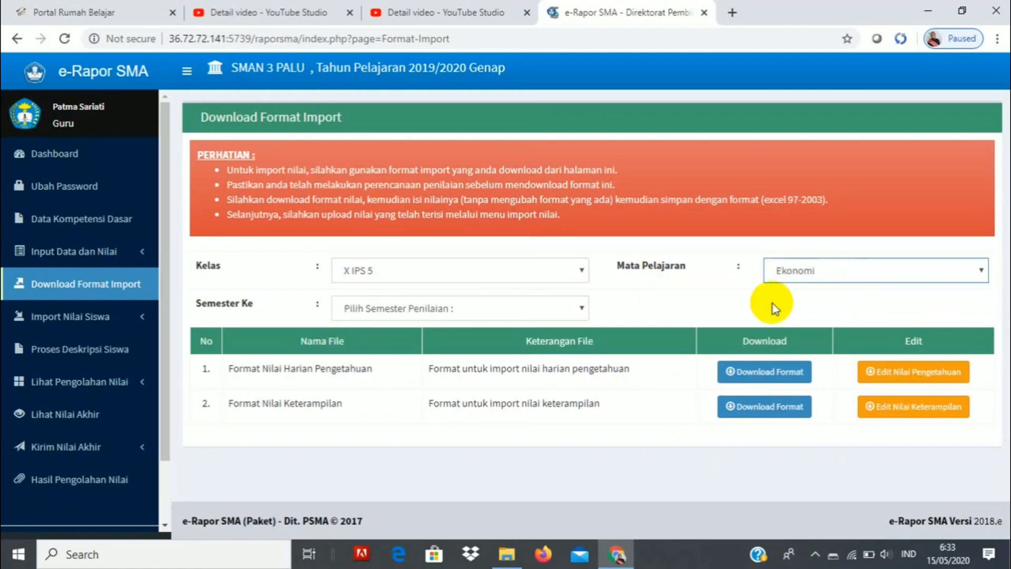
{"action": "left_click", "coordinate": [548, 308]}
{"action": "left_click", "coordinate": [525, 343]}
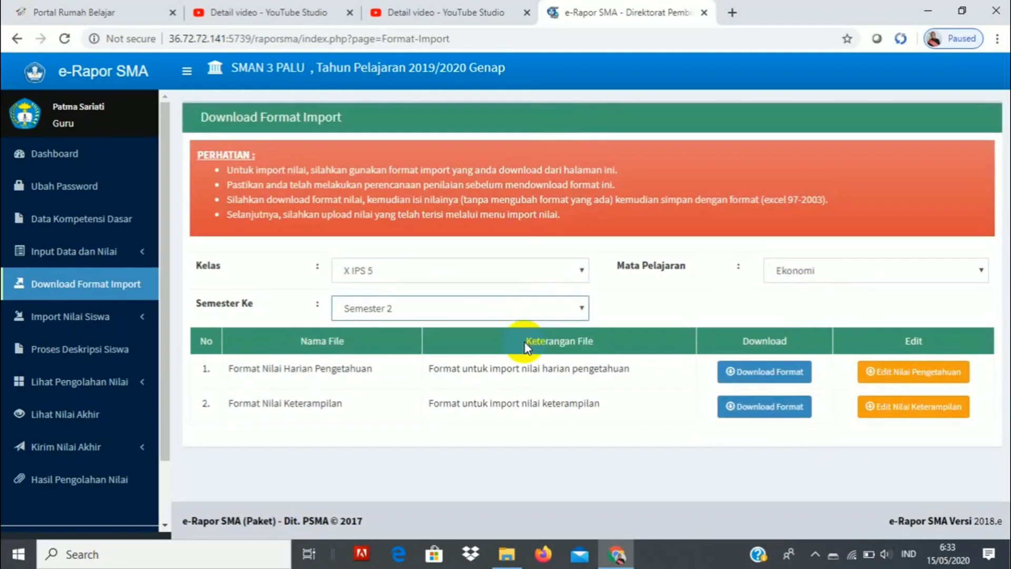
{"action": "left_click", "coordinate": [756, 374]}
{"action": "left_click", "coordinate": [756, 404]}
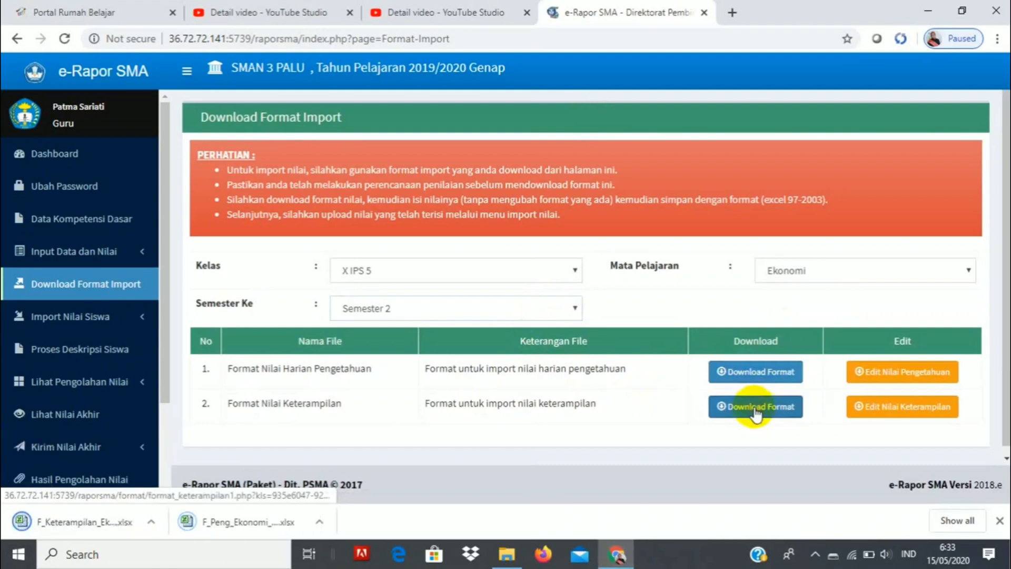
Step: Download the daily knowledge and skills grade formats for class XI IPS 1, Ekonomi, Semester 4
{"action": "left_click", "coordinate": [575, 270]}
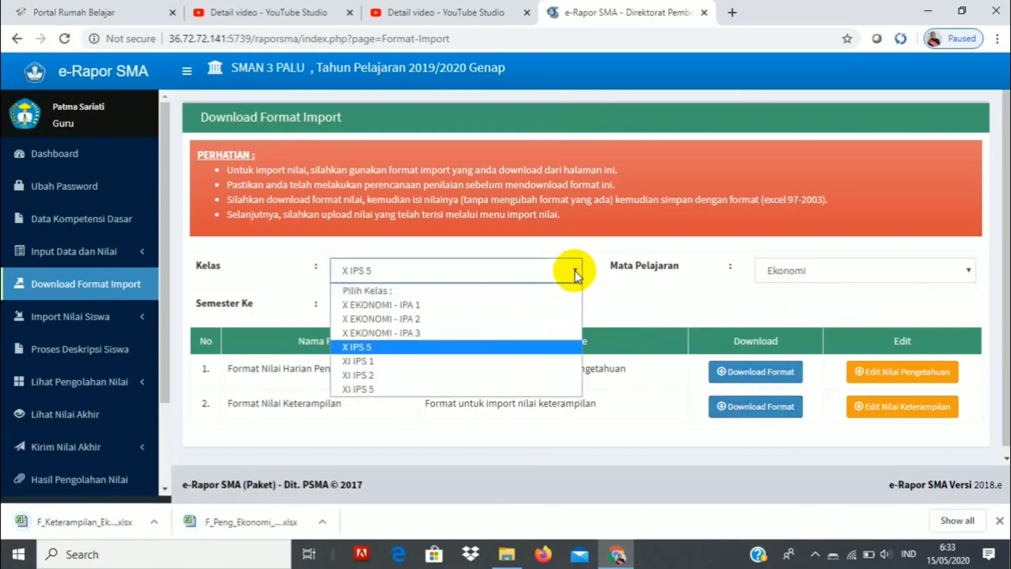
{"action": "left_click", "coordinate": [376, 361]}
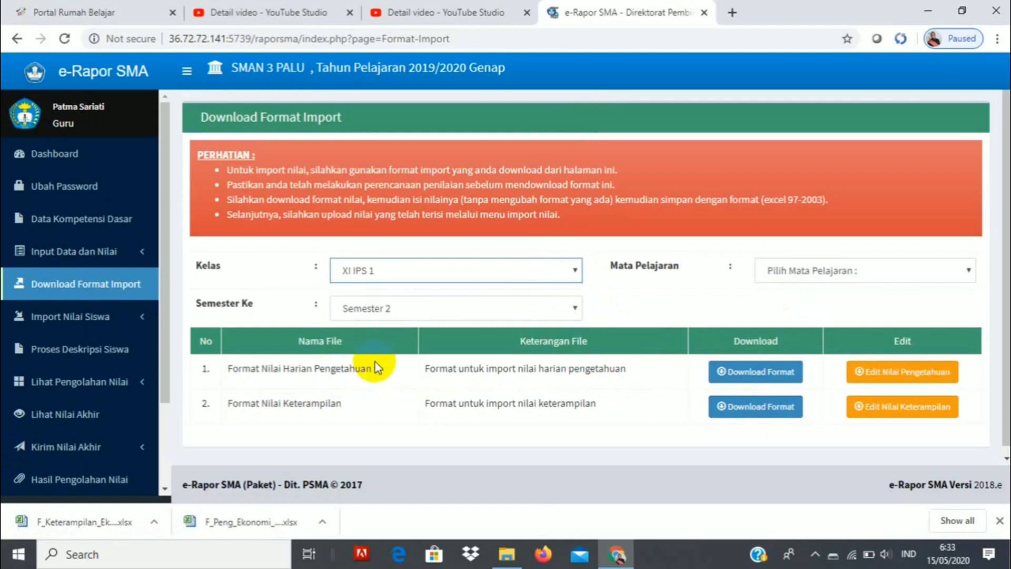
{"action": "left_click", "coordinate": [844, 270]}
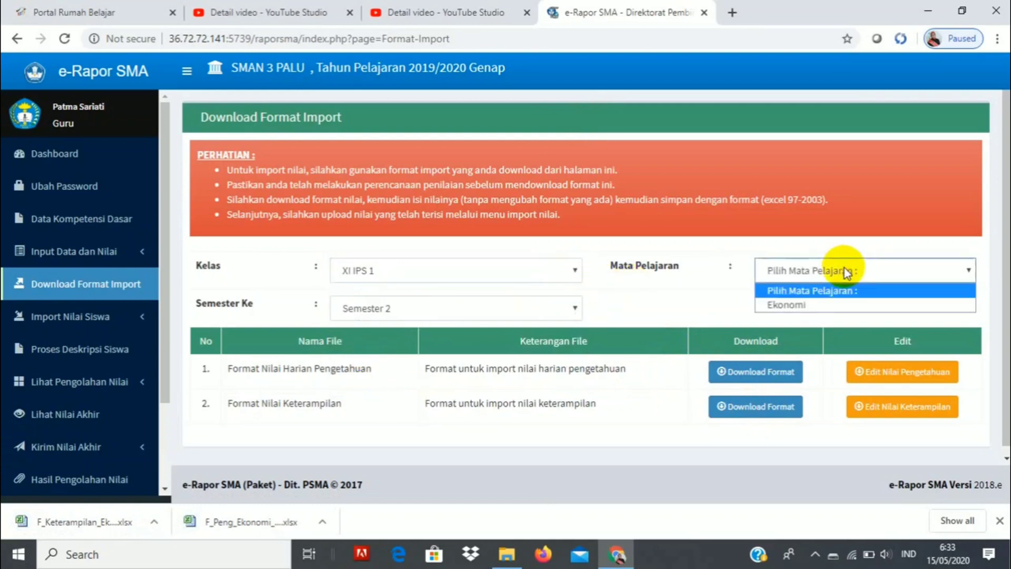
{"action": "left_click", "coordinate": [834, 307]}
{"action": "left_click", "coordinate": [576, 315]}
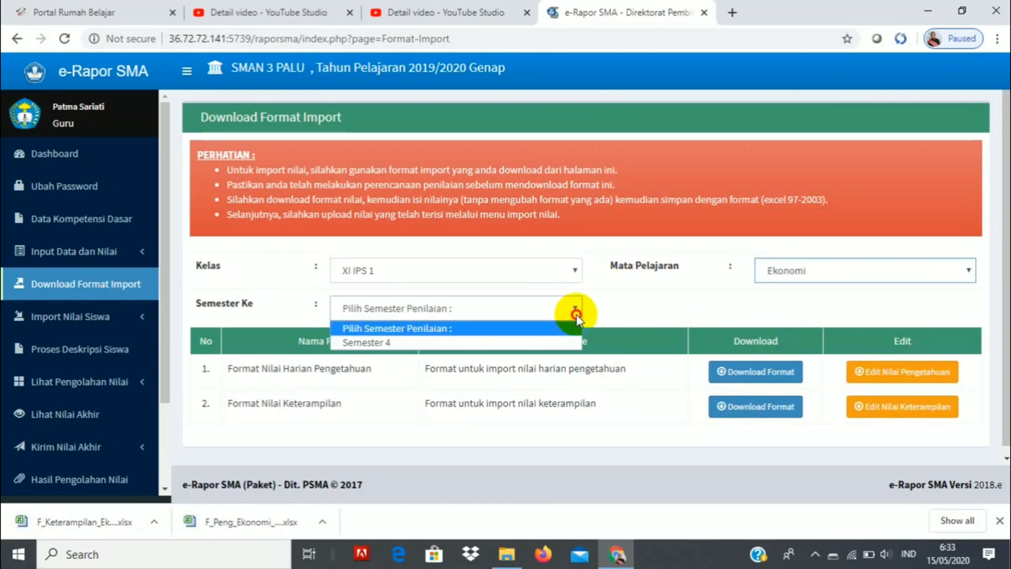
{"action": "left_click", "coordinate": [550, 343]}
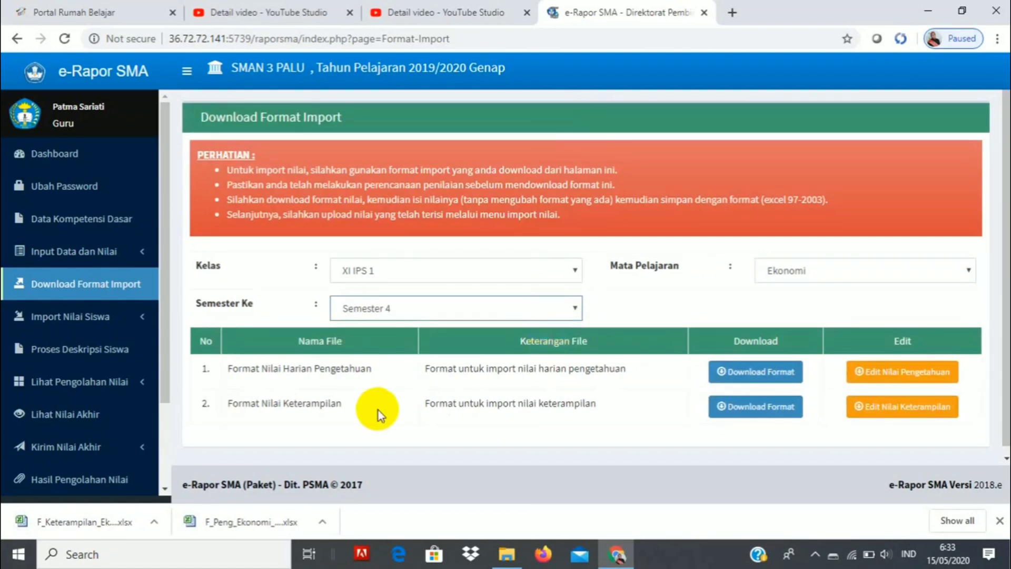
{"action": "left_click", "coordinate": [759, 378]}
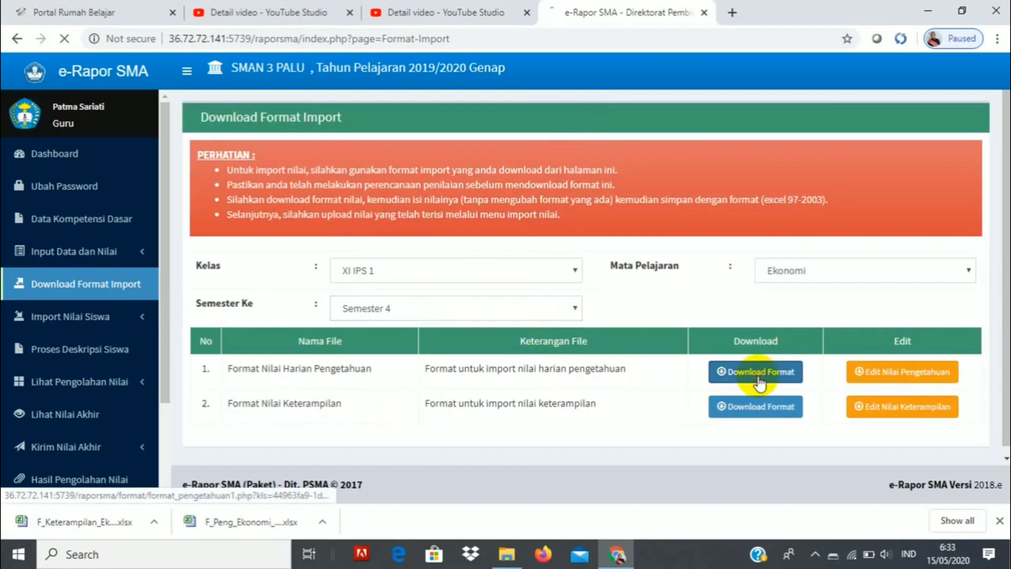
{"action": "left_click", "coordinate": [762, 410]}
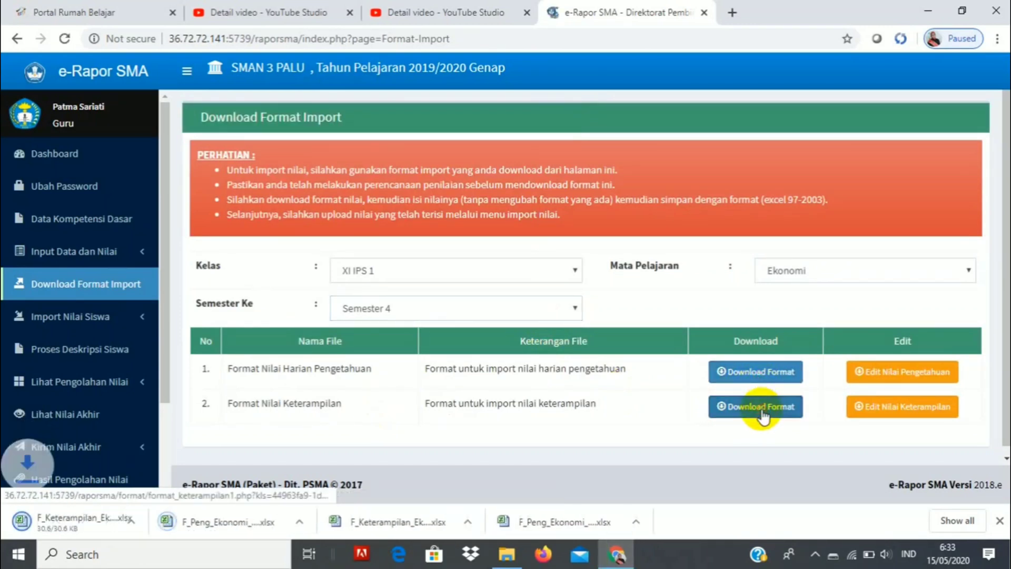
Step: Download the daily knowledge and skills grade formats for class XI IPS 2, Ekonomi, Semester 4
{"action": "left_click", "coordinate": [576, 273]}
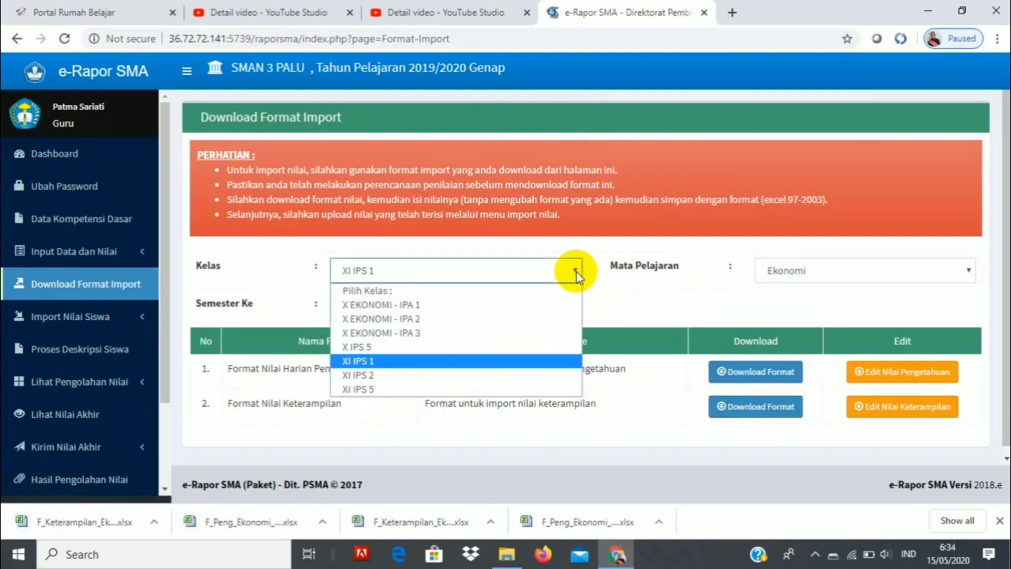
{"action": "left_click", "coordinate": [469, 375]}
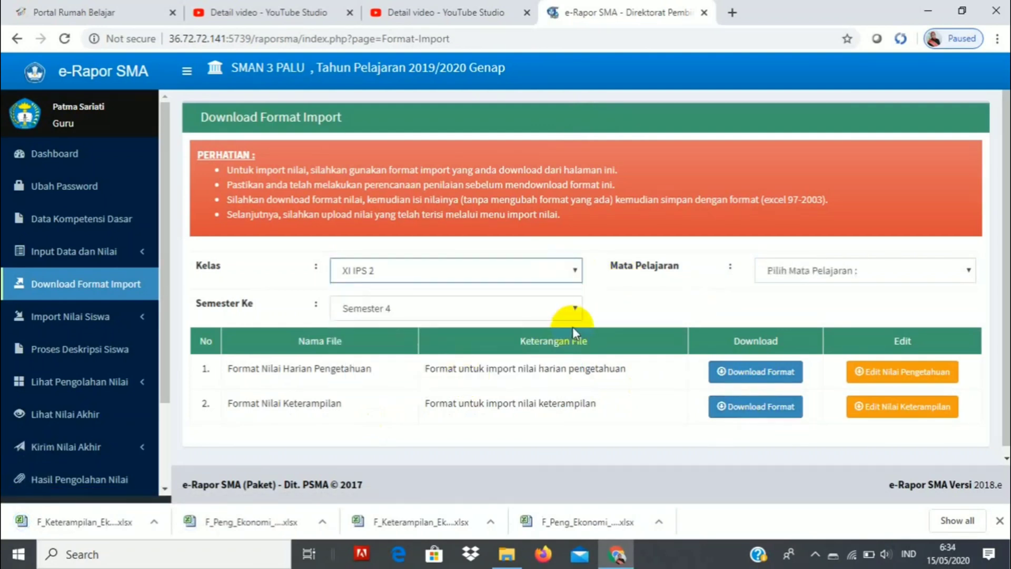
{"action": "left_click", "coordinate": [820, 270]}
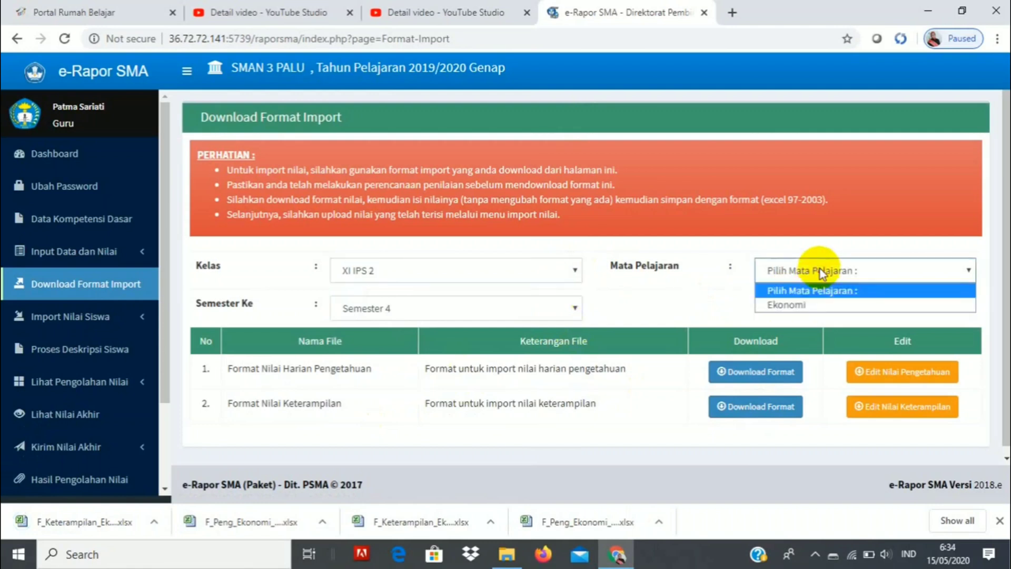
{"action": "left_click", "coordinate": [806, 305]}
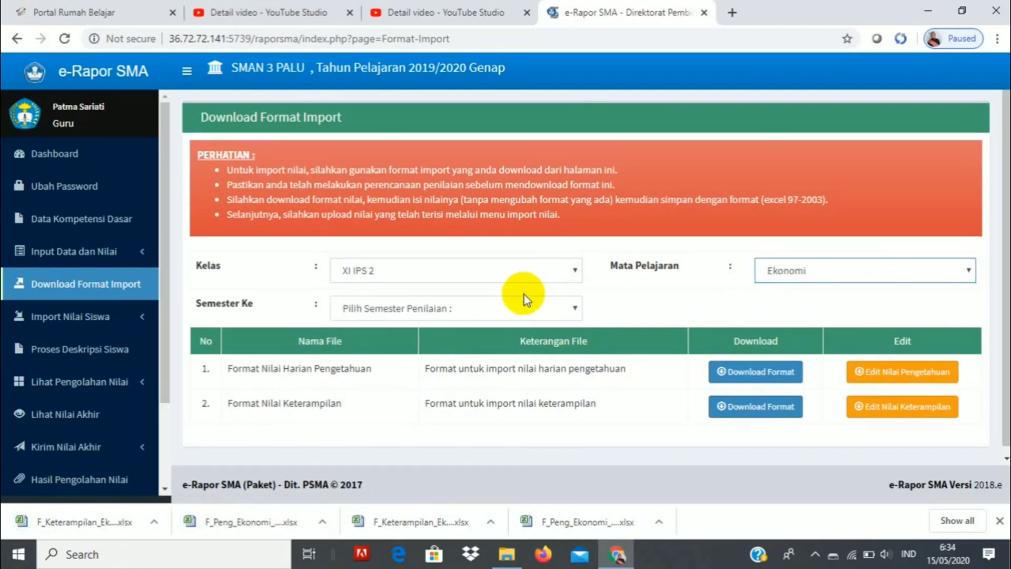
{"action": "left_click", "coordinate": [573, 309]}
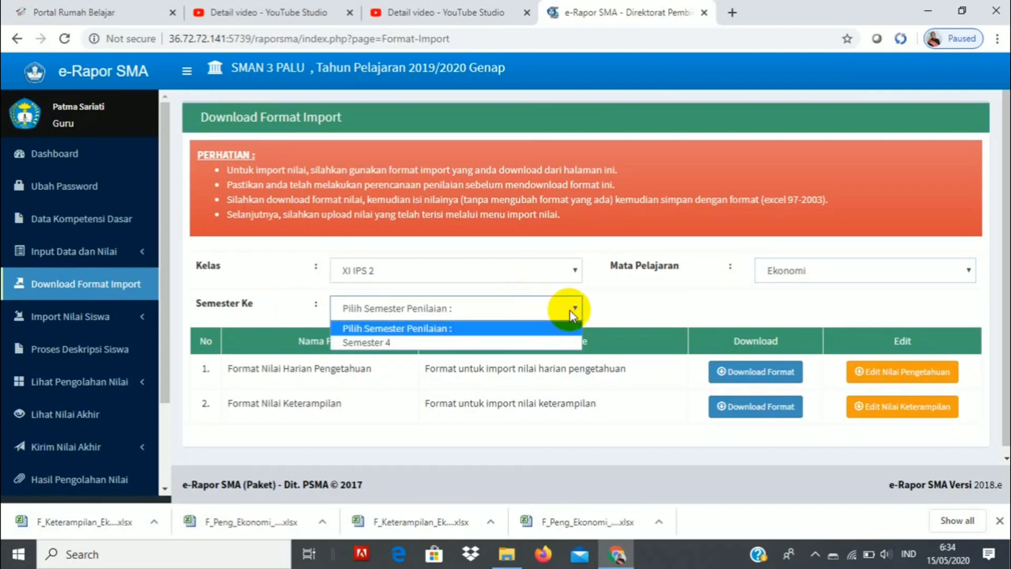
{"action": "left_click", "coordinate": [553, 343]}
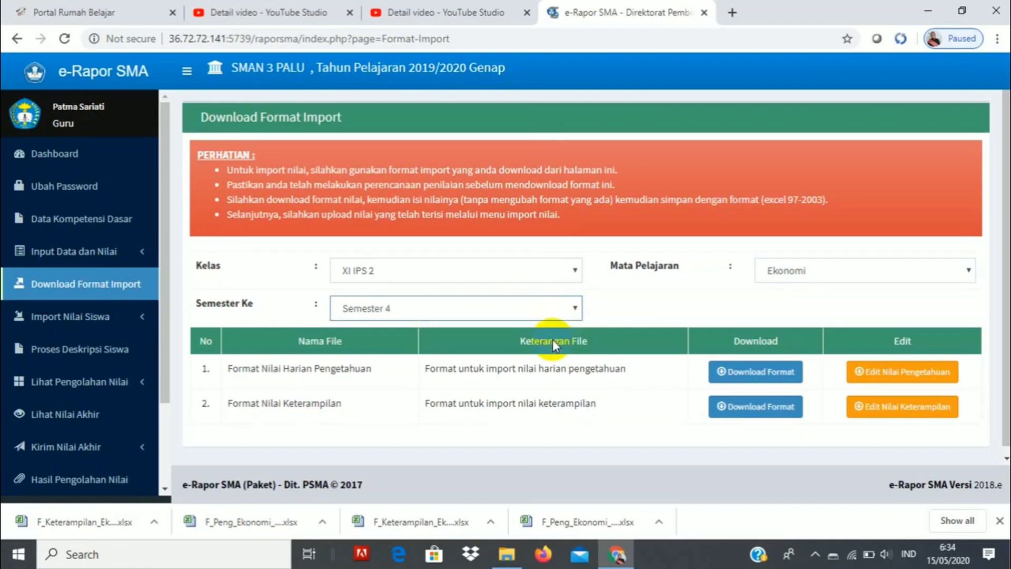
{"action": "left_click", "coordinate": [756, 376]}
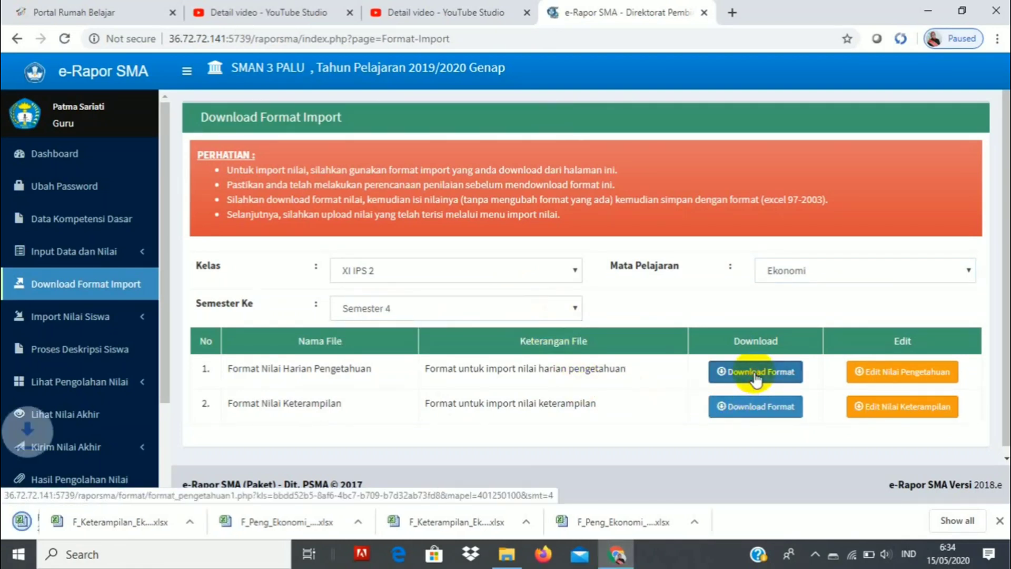
{"action": "left_click", "coordinate": [756, 410]}
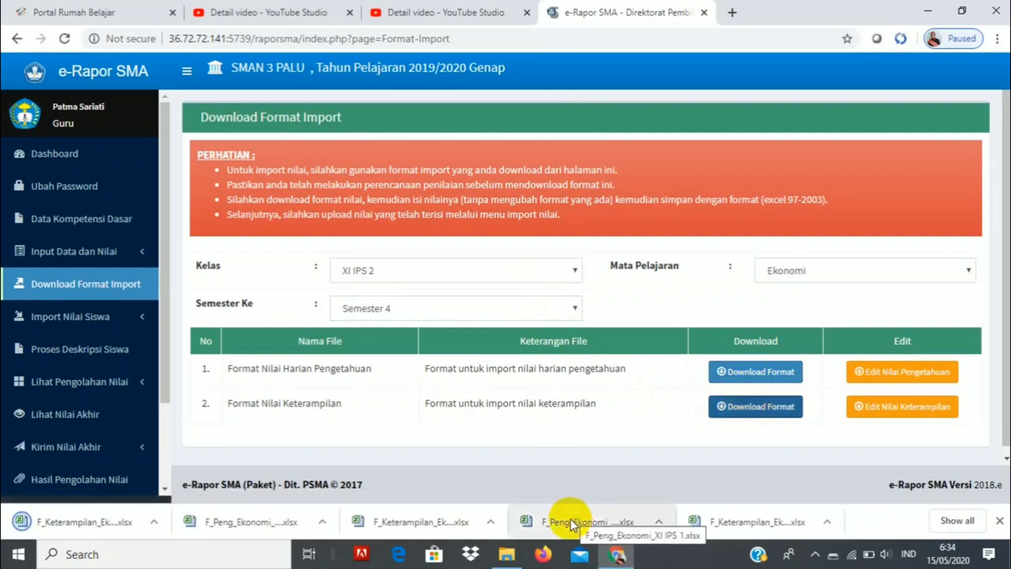
Step: Switch to File Explorer and copy the eight F_Peng and F_Keterampilan workbooks from Downloads into the "download erapor tahun2020 semester 2" folder
{"action": "left_click", "coordinate": [515, 558]}
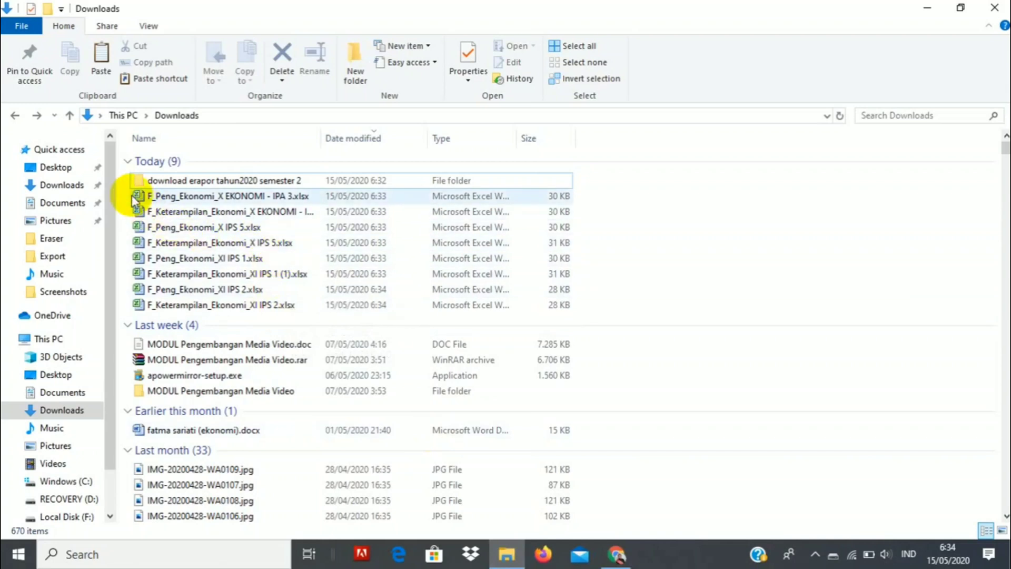
{"action": "left_click_drag", "start_coordinate": [125, 195], "coordinate": [308, 311]}
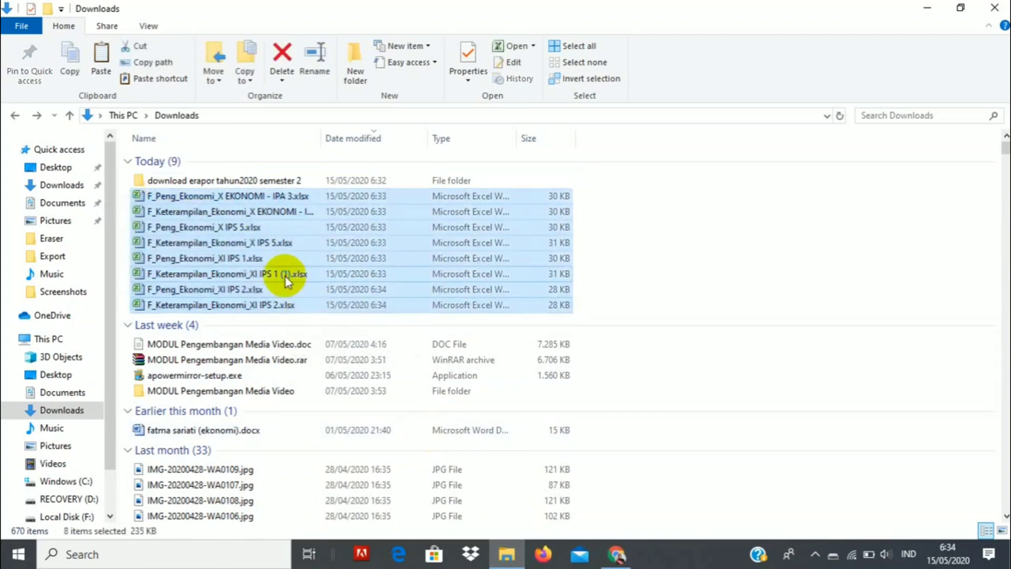
{"action": "right_click", "coordinate": [286, 277]}
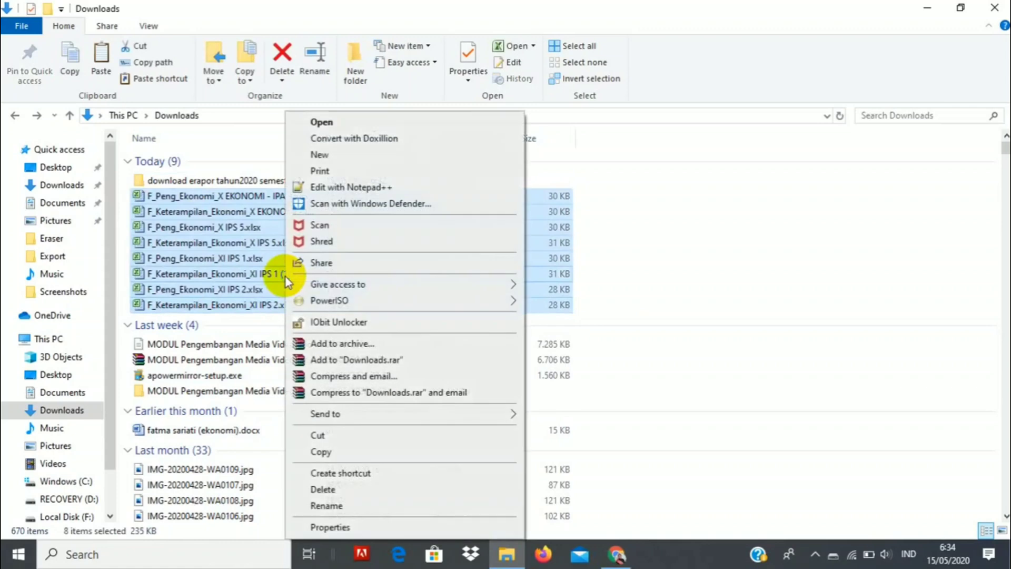
{"action": "left_click", "coordinate": [321, 452]}
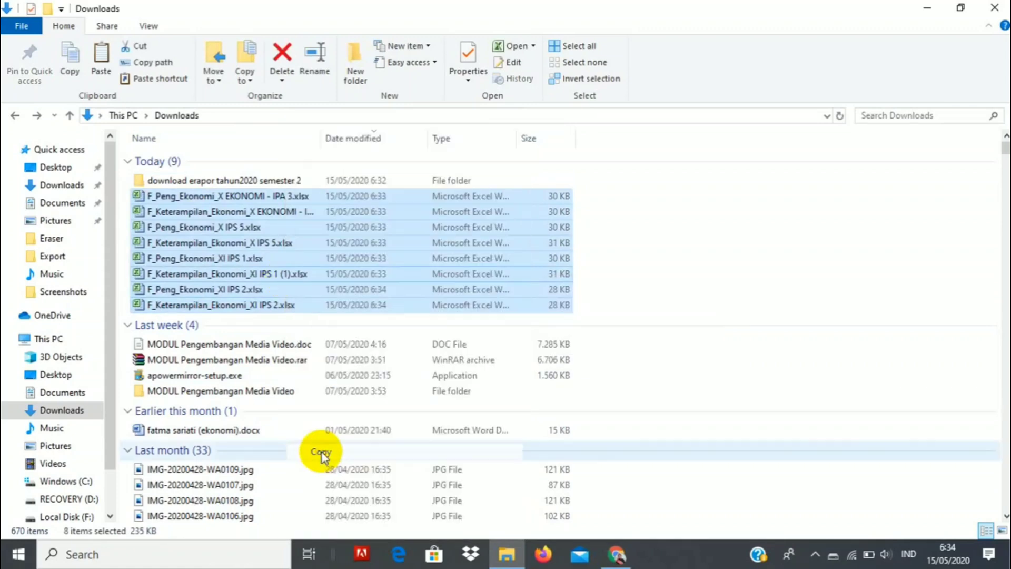
{"action": "right_click", "coordinate": [178, 180]}
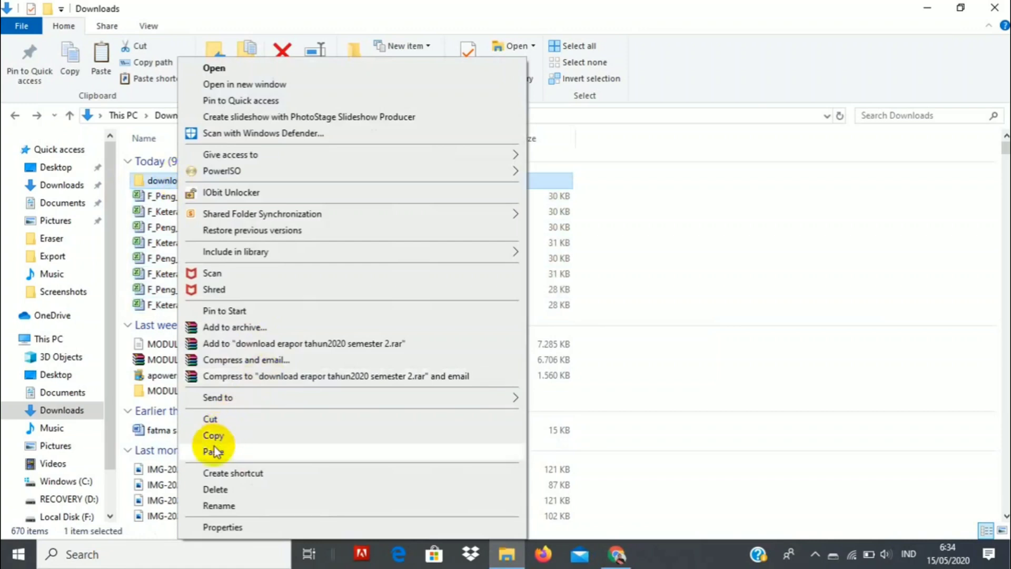
{"action": "left_click", "coordinate": [214, 451]}
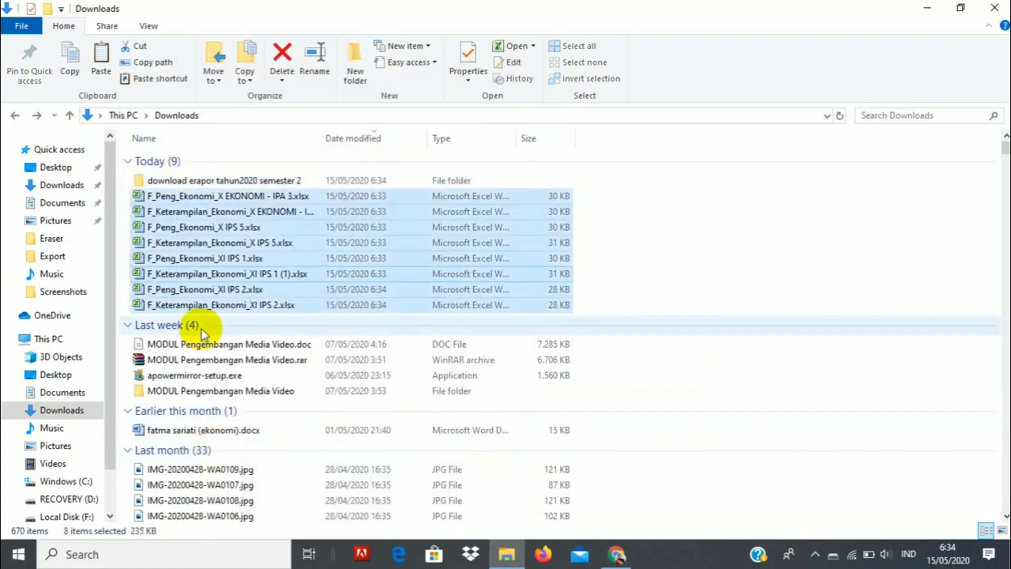
Step: Delete the eight original F_Peng and F_Keterampilan workbooks from Downloads and open the "download erapor tahun2020 semester 2" folder
{"action": "right_click", "coordinate": [141, 202]}
{"action": "left_click", "coordinate": [185, 490]}
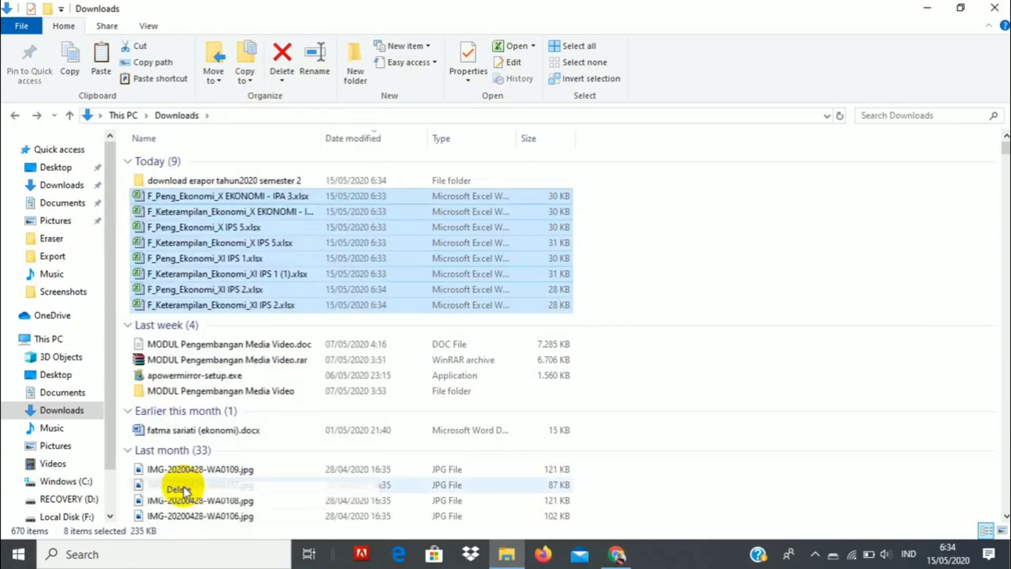
{"action": "double_click", "coordinate": [230, 181]}
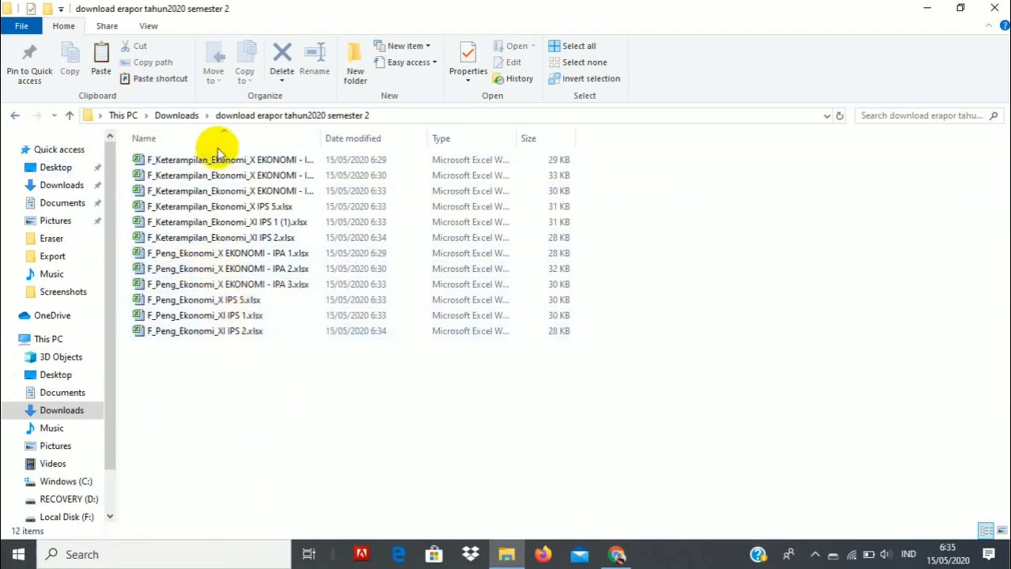
Step: Switch to e-Rapor SMA in Chrome and download the daily knowledge and skills grade formats for class XI IPS 5, Ekonomi, Semester 4
{"action": "left_click", "coordinate": [618, 555]}
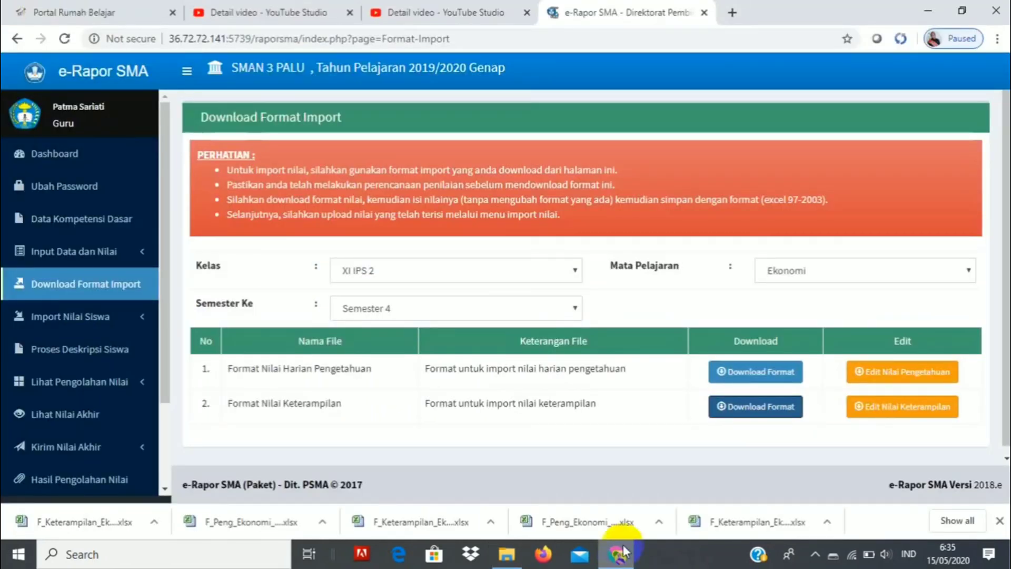
{"action": "left_click", "coordinate": [576, 274]}
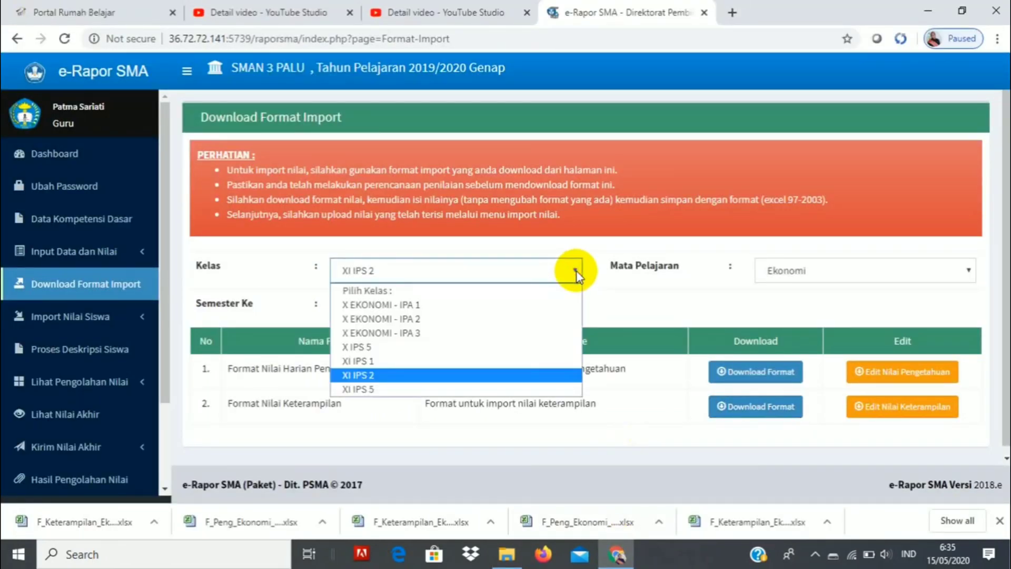
{"action": "left_click", "coordinate": [420, 390]}
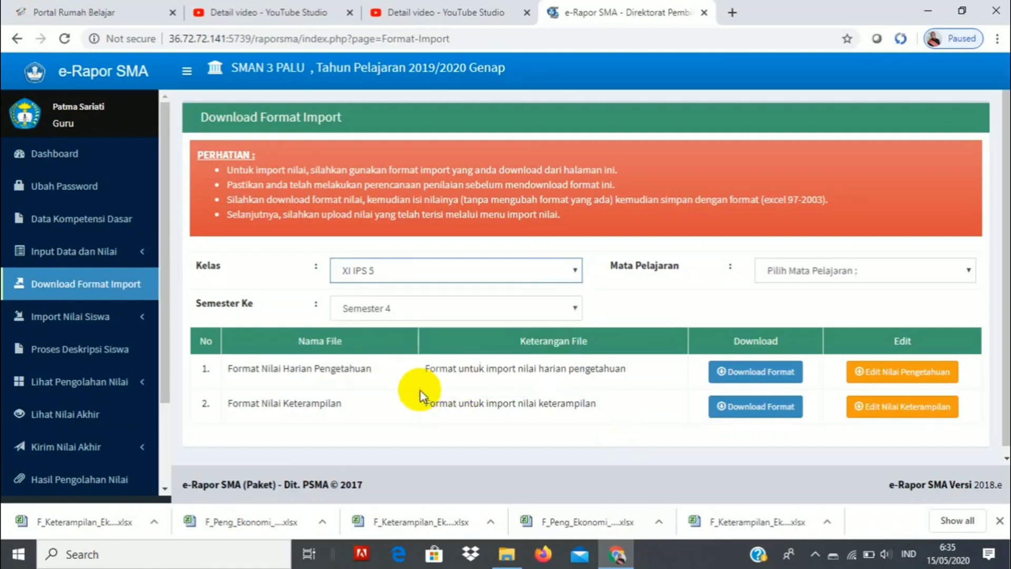
{"action": "left_click", "coordinate": [779, 272]}
{"action": "left_click", "coordinate": [785, 304]}
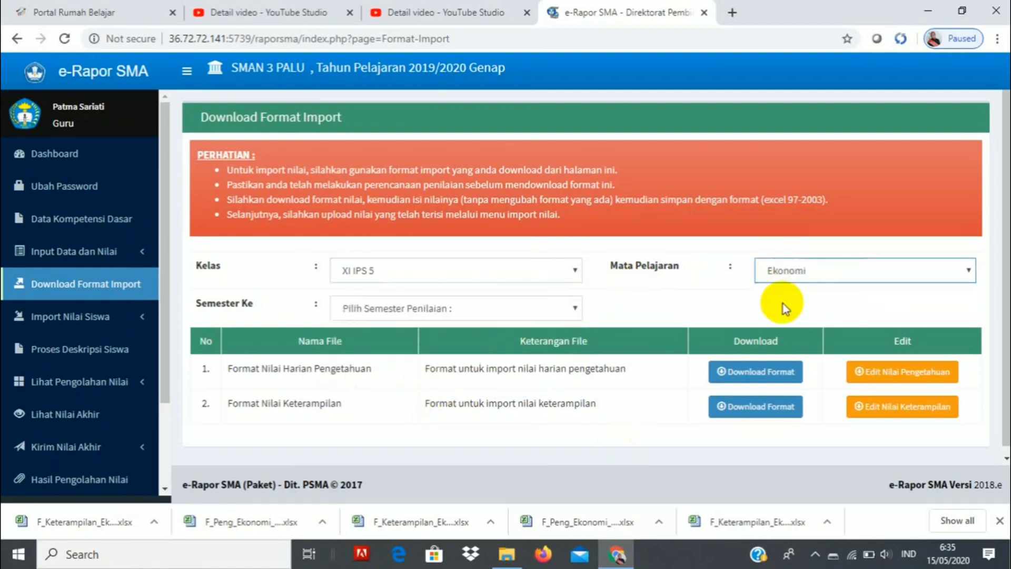
{"action": "left_click", "coordinate": [574, 311]}
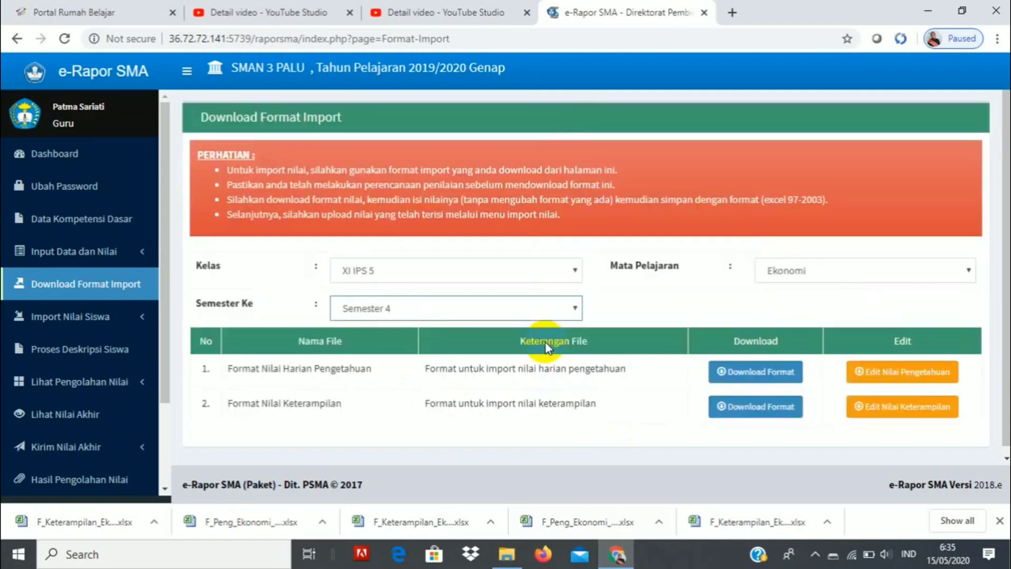
{"action": "left_click", "coordinate": [777, 372]}
{"action": "left_click", "coordinate": [774, 412]}
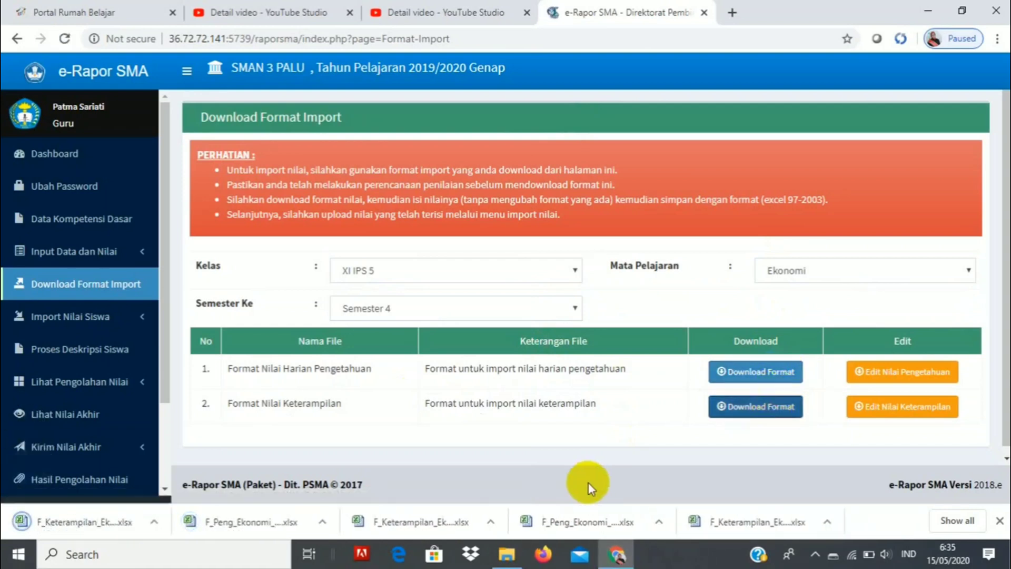
Step: Switch to File Explorer and copy the F_Keterampilan and F_Peng workbooks for XI IPS 5 from Downloads into the "download erapor tahun2020 semester 2" folder
{"action": "left_click", "coordinate": [508, 552]}
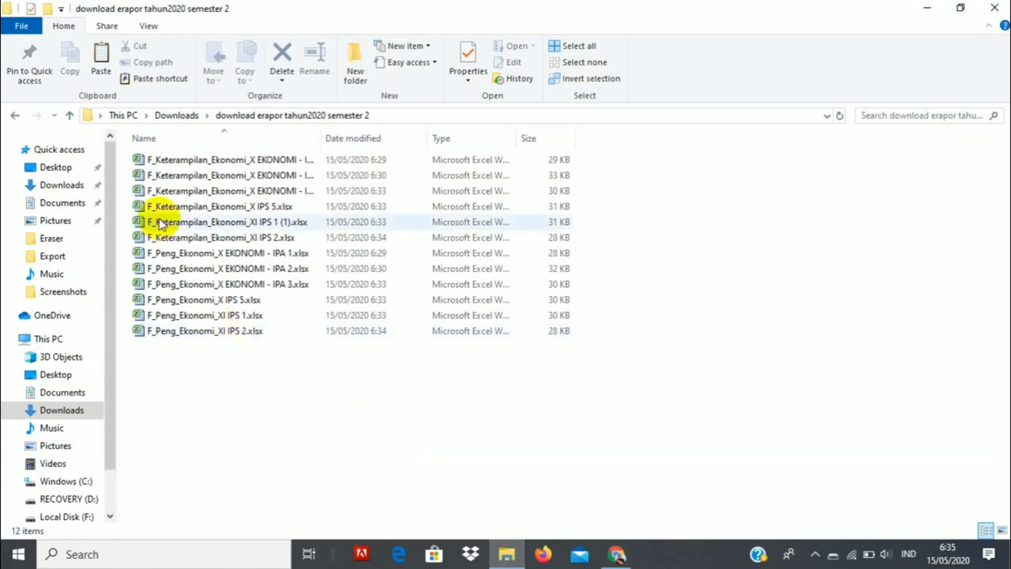
{"action": "left_click", "coordinate": [20, 119]}
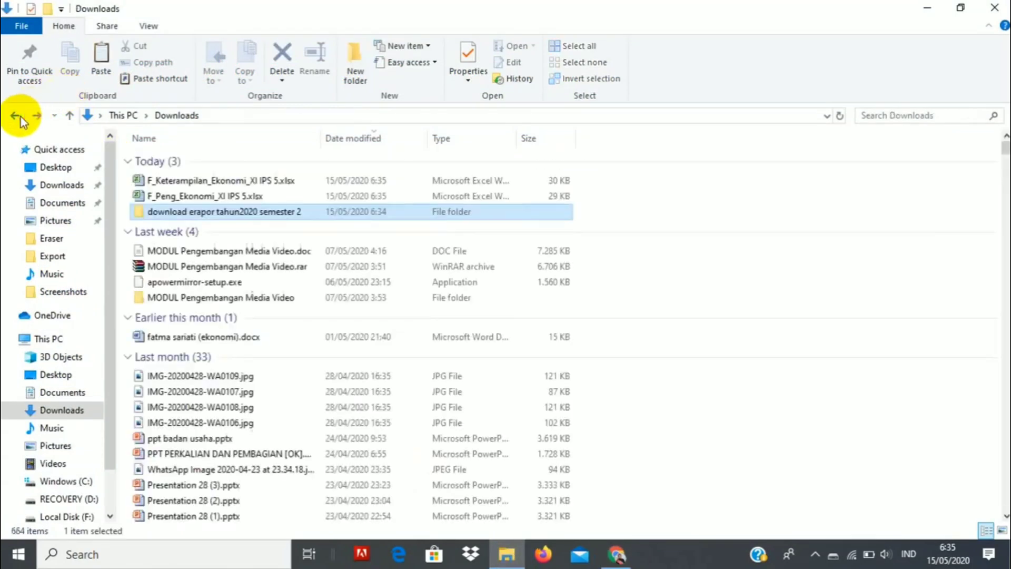
{"action": "left_click", "coordinate": [136, 163]}
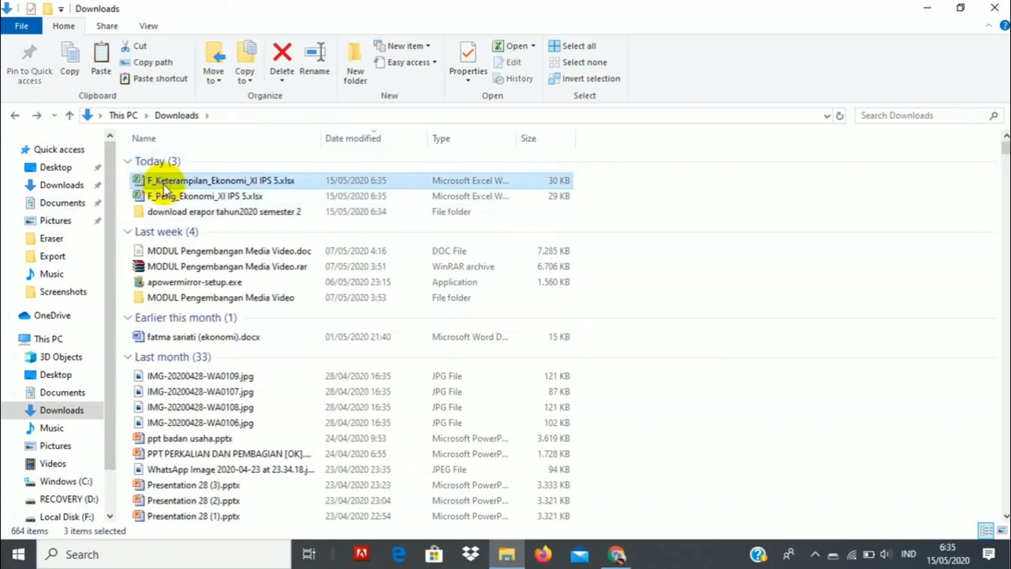
{"action": "left_click", "coordinate": [165, 181]}
{"action": "left_click", "coordinate": [165, 196], "text": "ctrl"}
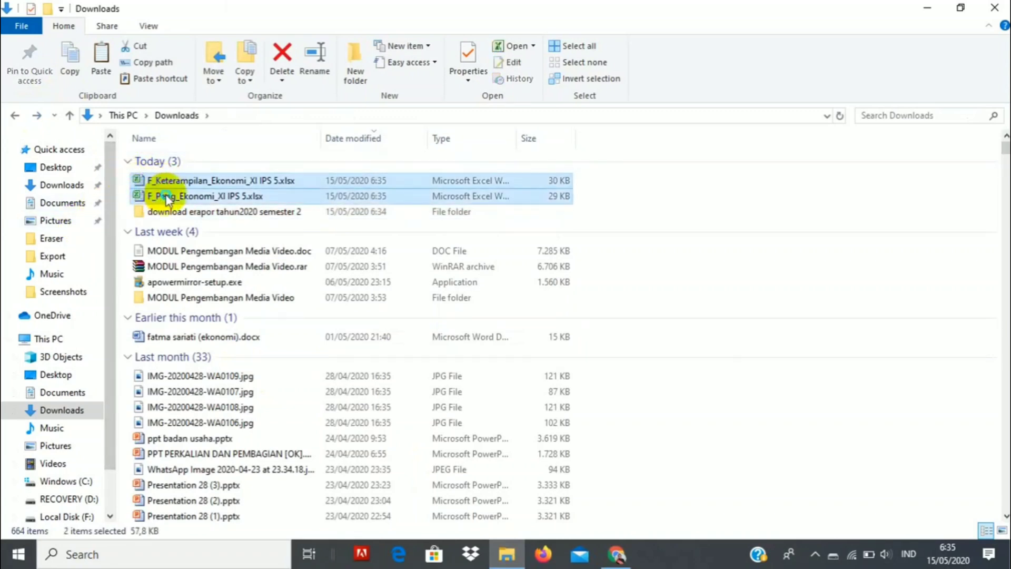
{"action": "right_click", "coordinate": [165, 197]}
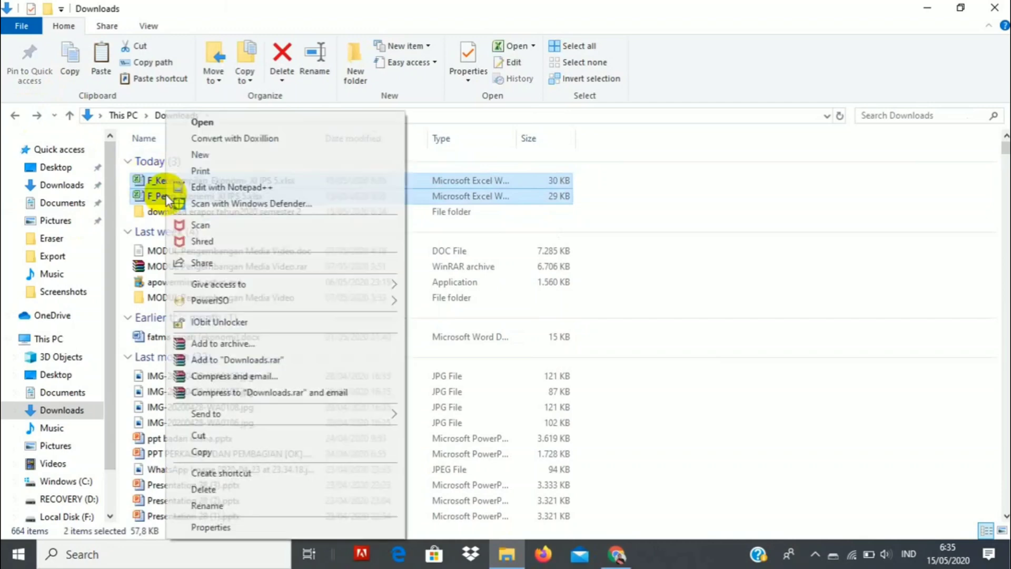
{"action": "left_click", "coordinate": [197, 451]}
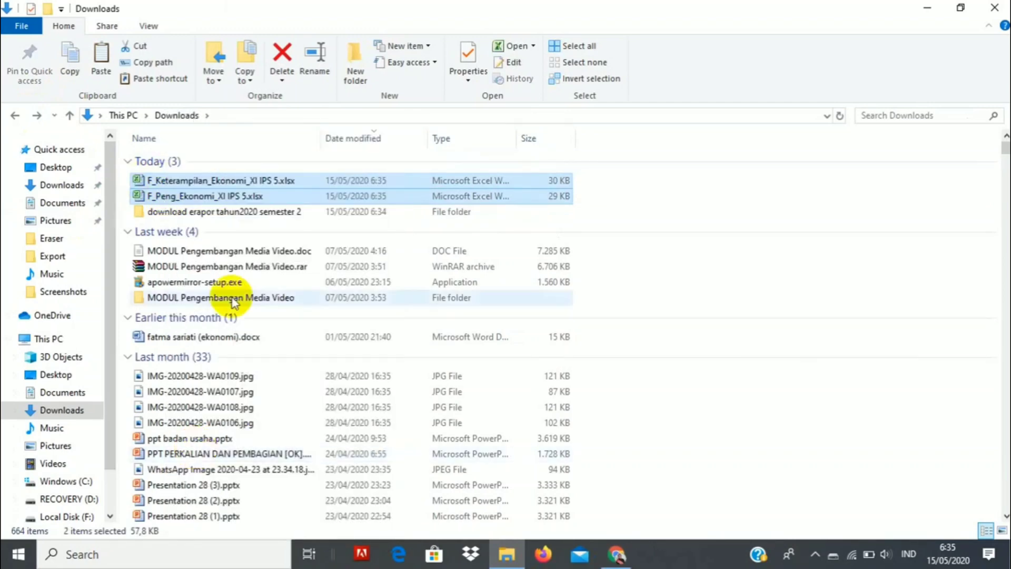
{"action": "right_click", "coordinate": [236, 215]}
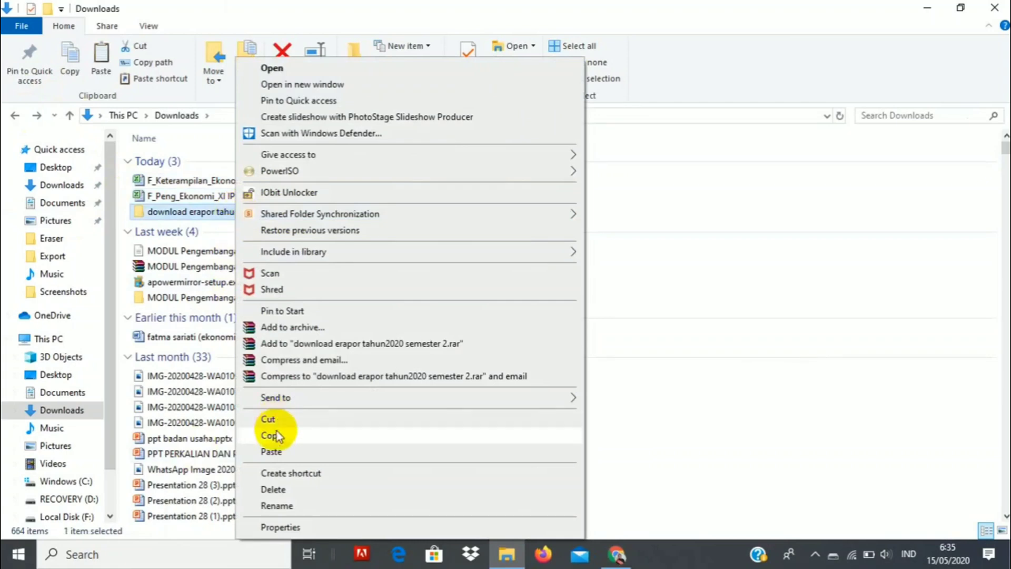
{"action": "left_click", "coordinate": [275, 451]}
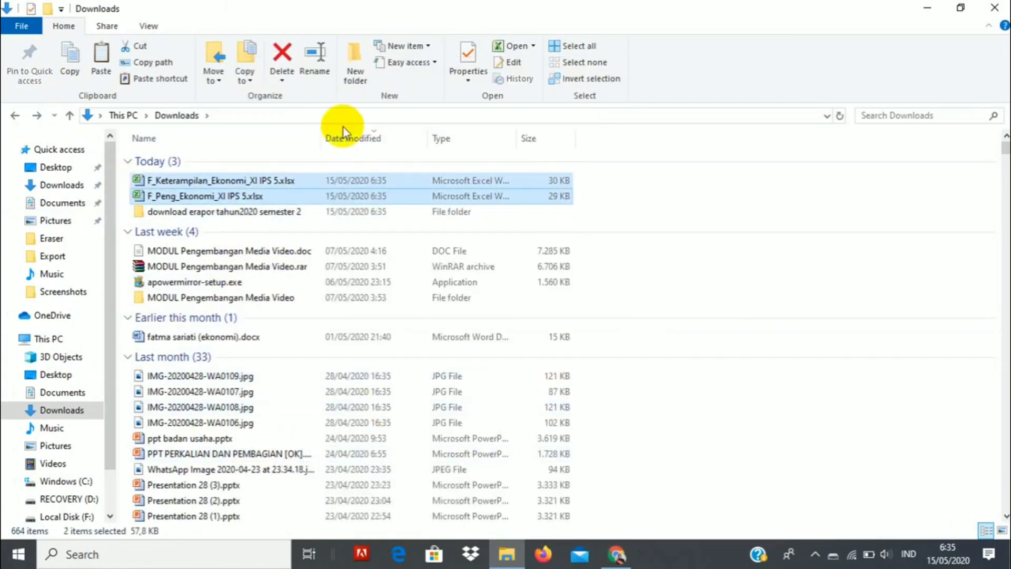
Step: Delete the original F_Keterampilan and F_Peng workbooks for XI IPS 5 from Downloads
{"action": "left_click", "coordinate": [652, 206]}
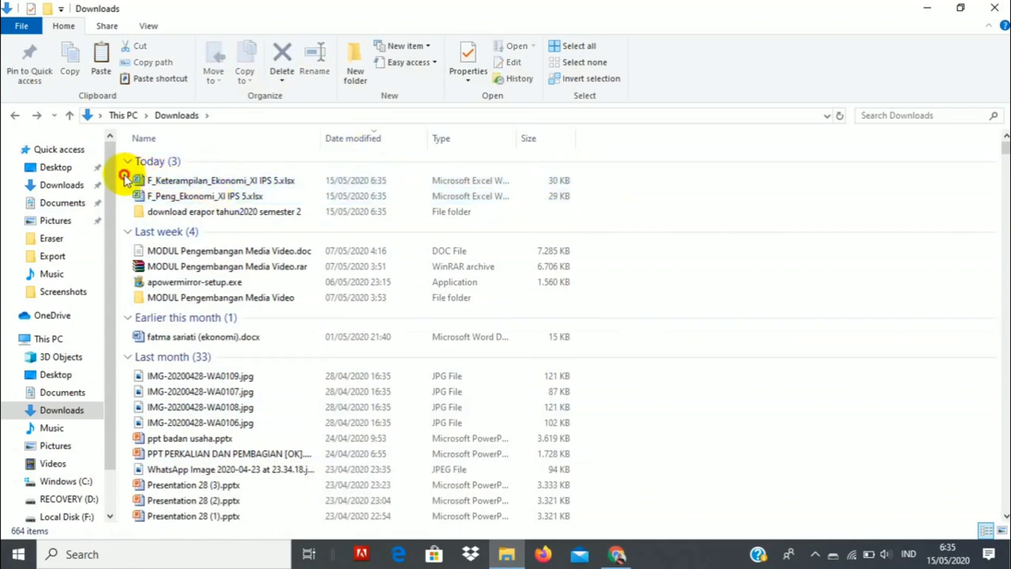
{"action": "left_click_drag", "start_coordinate": [124, 178], "coordinate": [221, 192]}
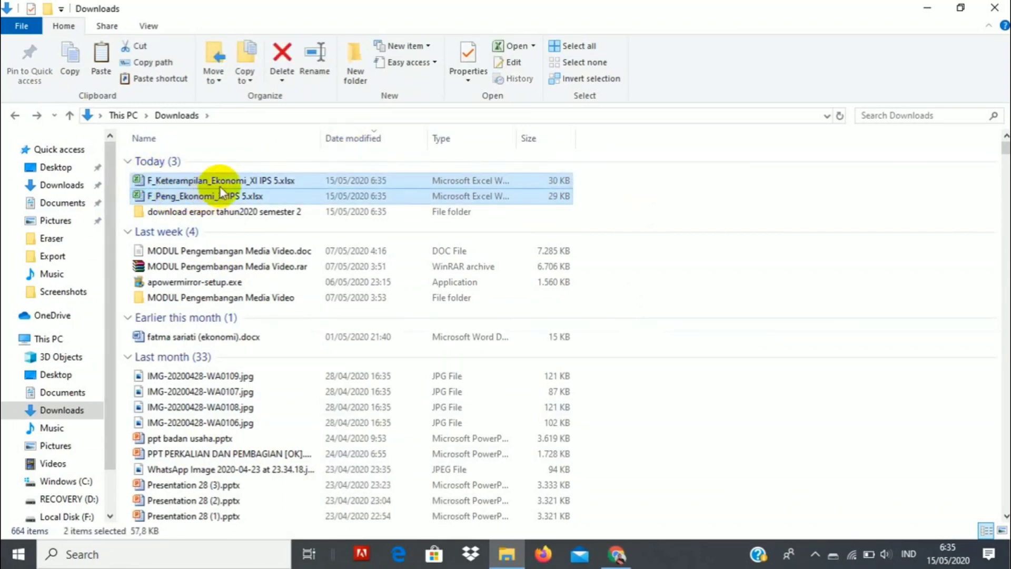
{"action": "right_click", "coordinate": [220, 187]}
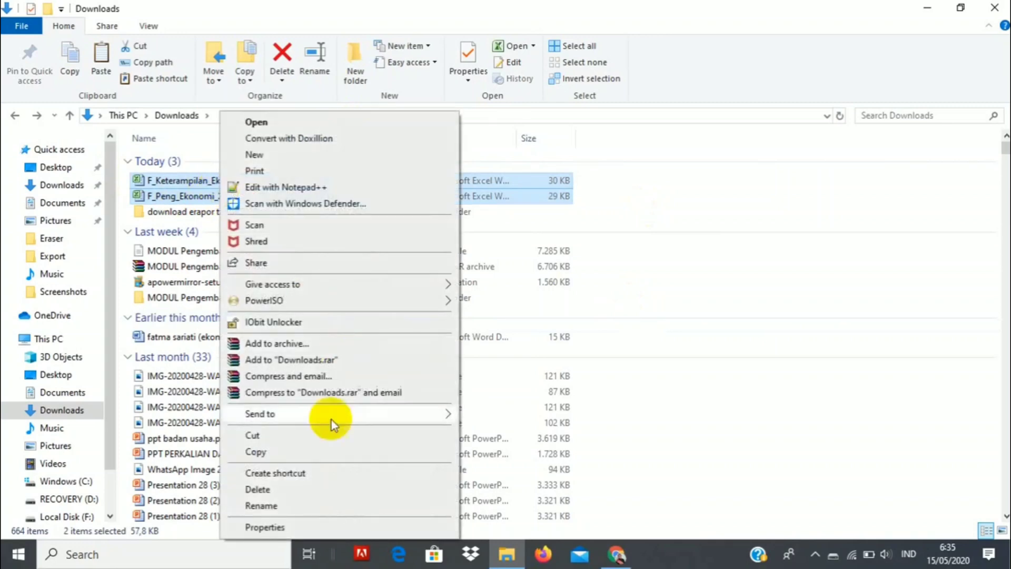
{"action": "left_click", "coordinate": [258, 489]}
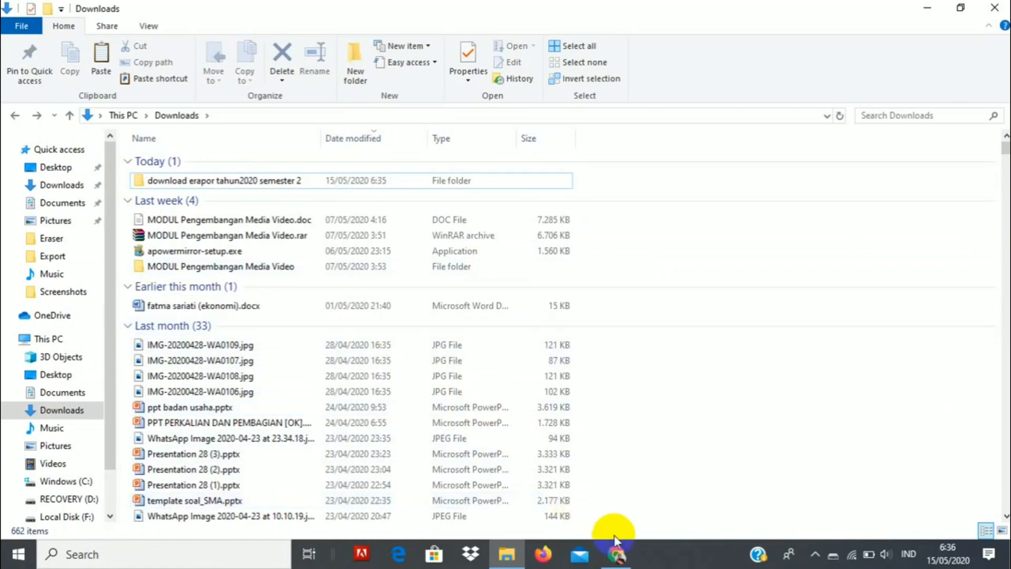
Step: Switch to e-Rapor SMA in Chrome, dismiss the downloads bar and open the Input Nilai Sikap Spiritual page
{"action": "left_click", "coordinate": [618, 561]}
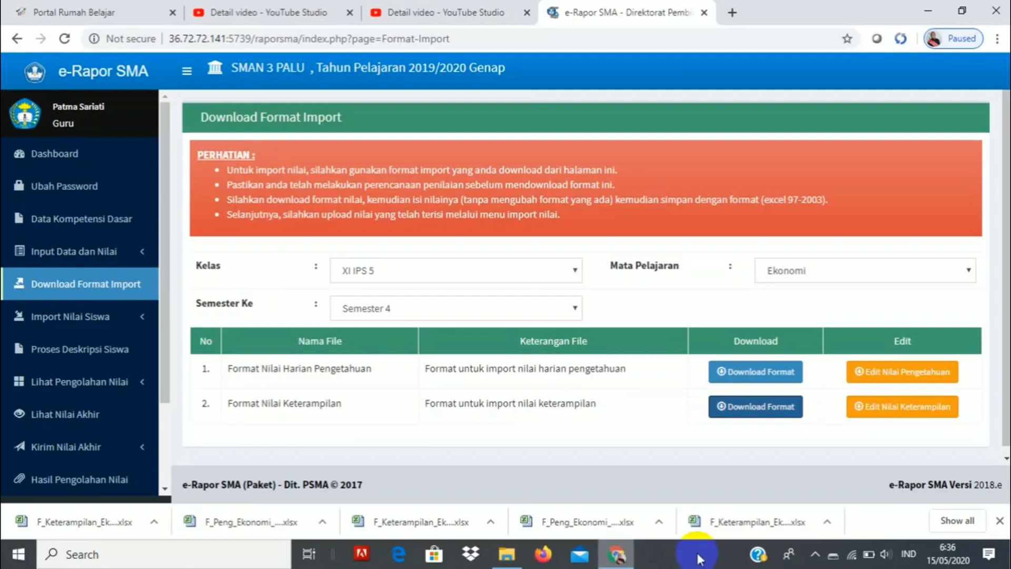
{"action": "left_click", "coordinate": [1000, 522]}
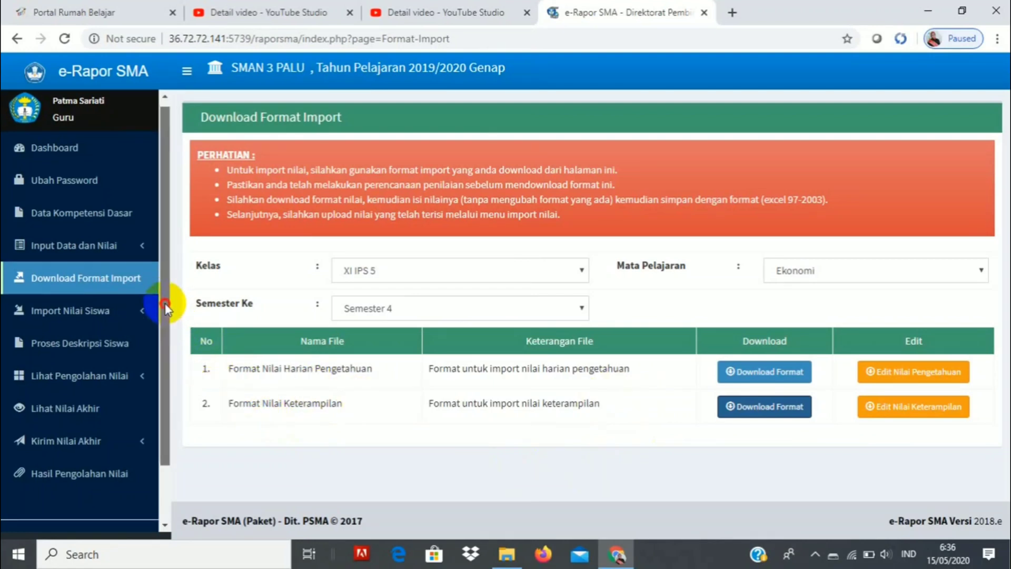
{"action": "scroll", "coordinate": [158, 309], "scroll_direction": "down", "scroll_amount": 1}
{"action": "scroll", "coordinate": [162, 334], "scroll_direction": "up", "scroll_amount": 1}
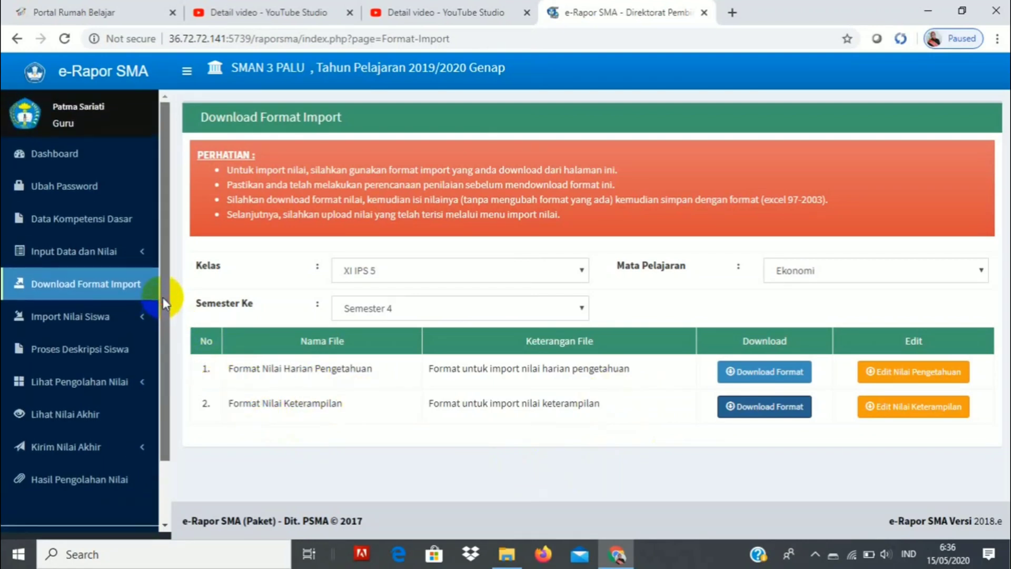
{"action": "left_click", "coordinate": [98, 252]}
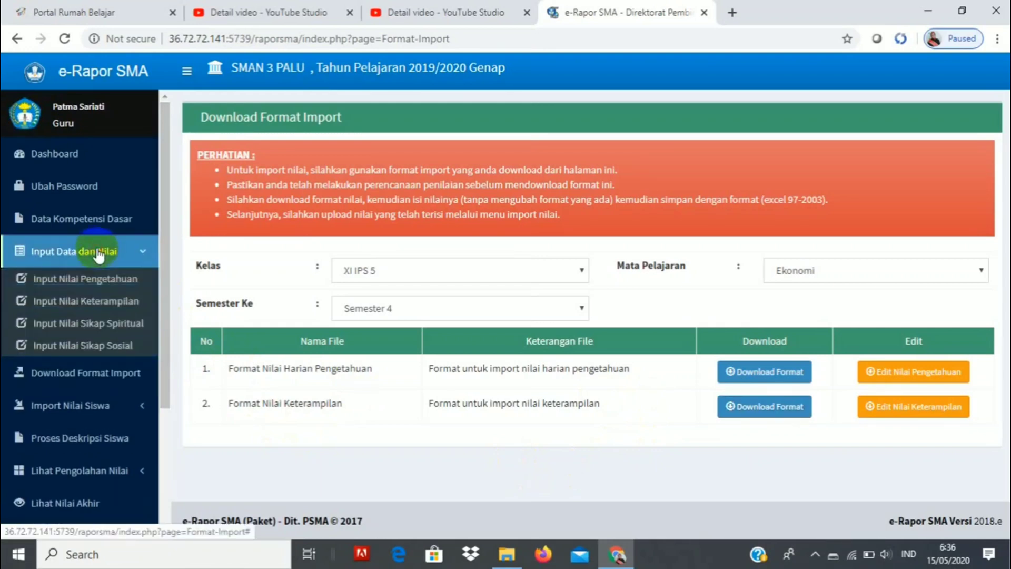
{"action": "left_click", "coordinate": [112, 322]}
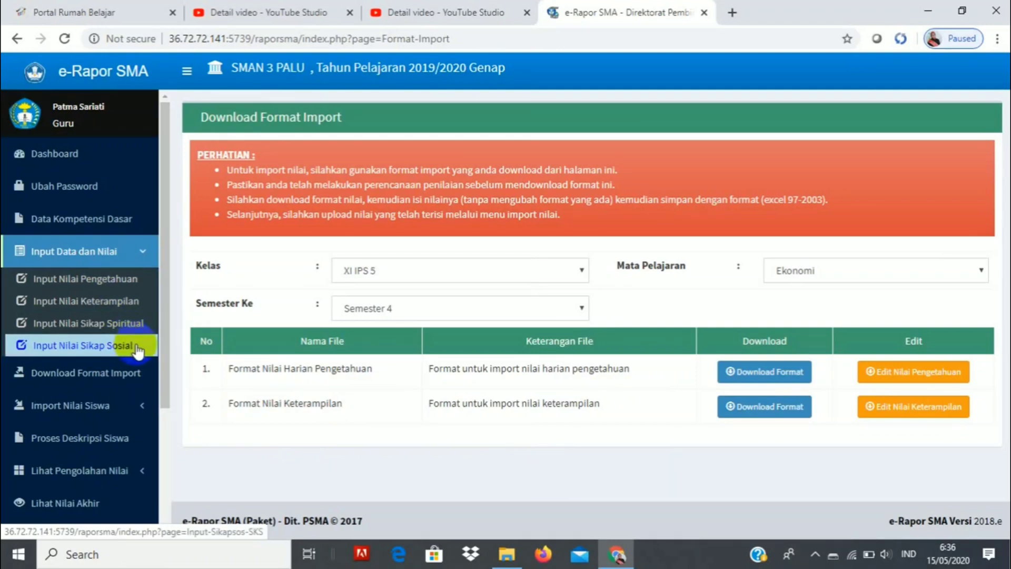
{"action": "left_click", "coordinate": [120, 323]}
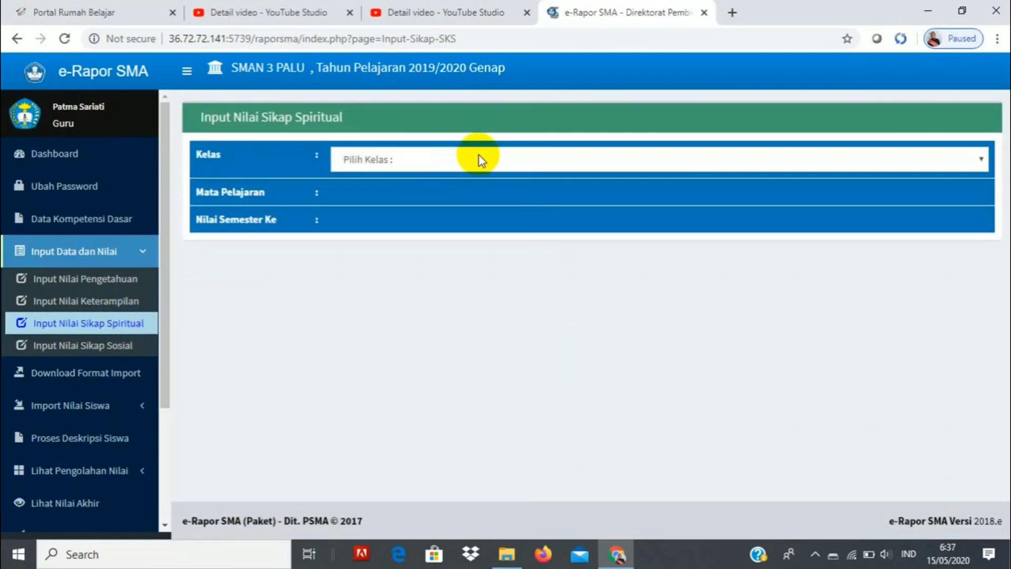
Step: Load the spiritual attitude grades for class X EKONOMI - IPA 1, subject Ekonomi, Semester 2
{"action": "left_click", "coordinate": [489, 159]}
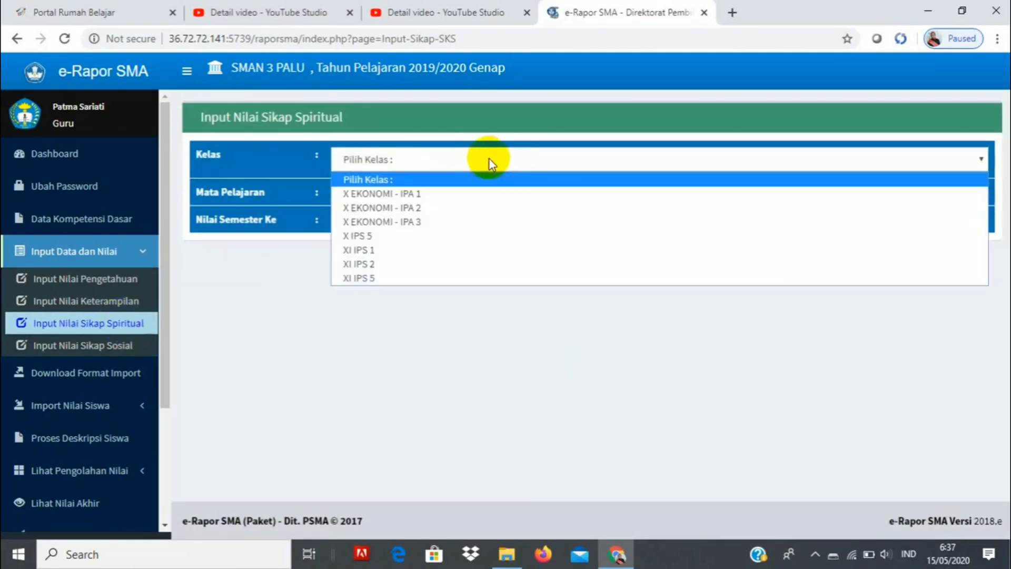
{"action": "left_click", "coordinate": [415, 195]}
{"action": "left_click", "coordinate": [415, 196]}
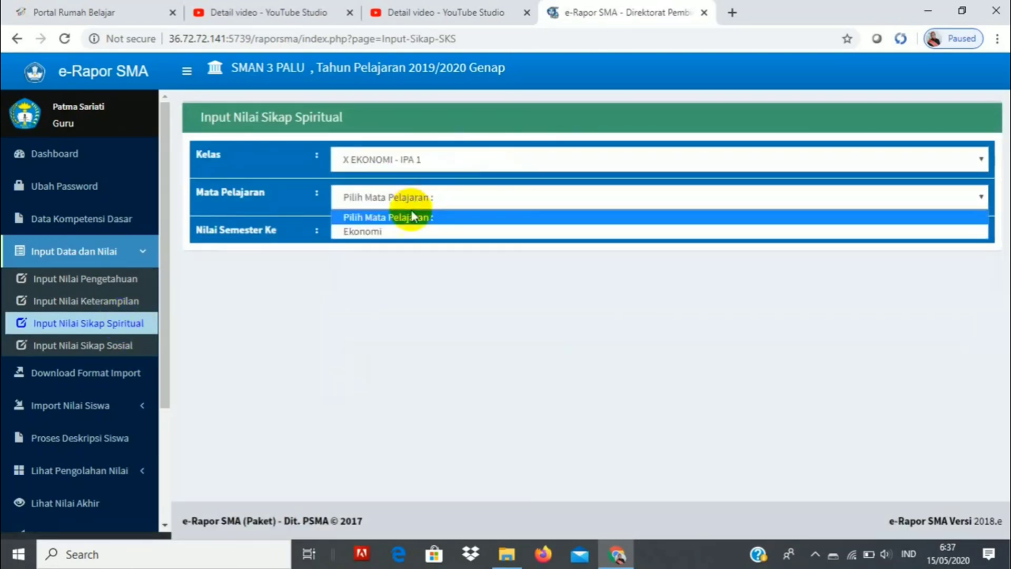
{"action": "left_click", "coordinate": [403, 232]}
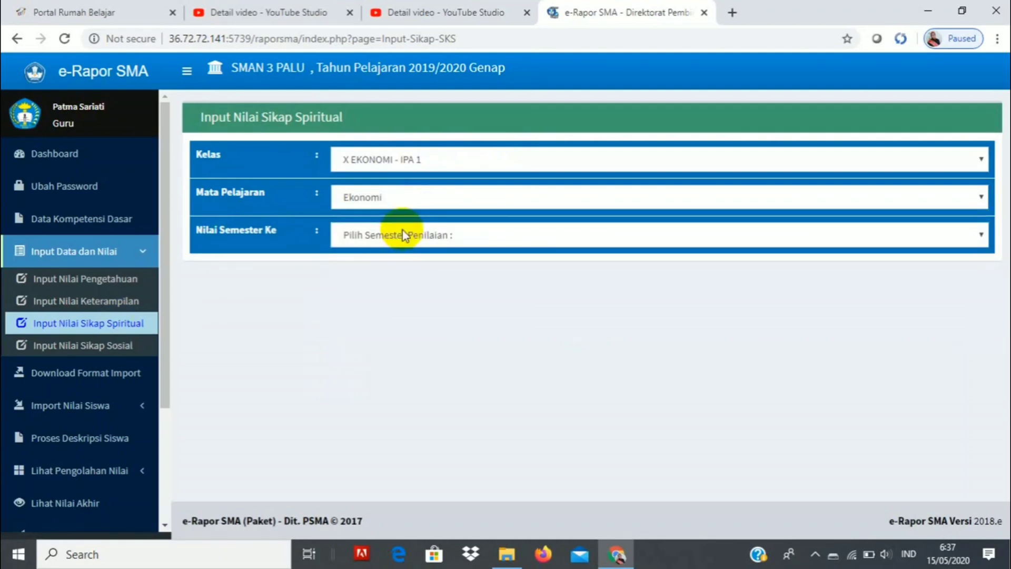
{"action": "left_click", "coordinate": [402, 232]}
{"action": "left_click", "coordinate": [403, 270]}
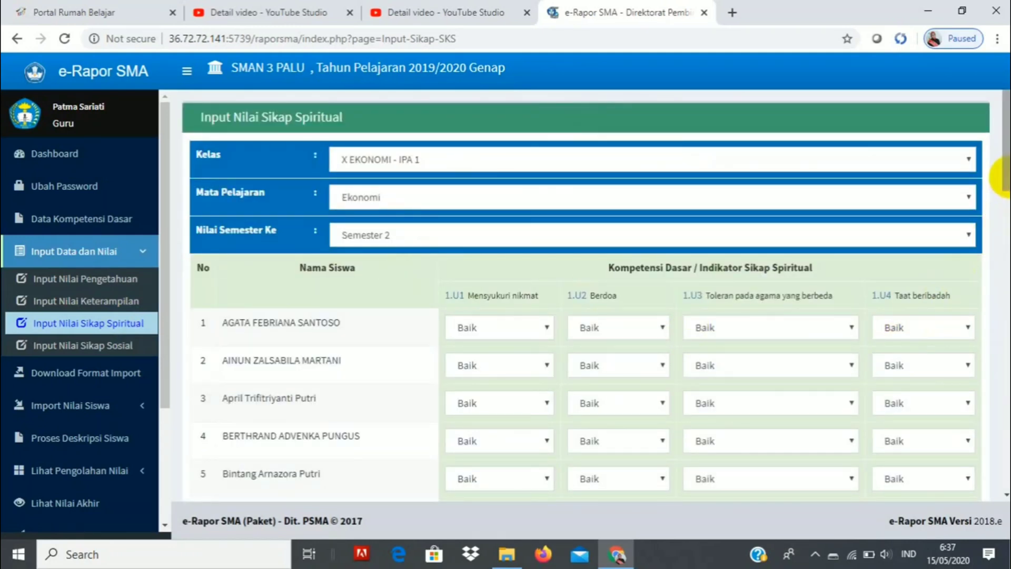
Step: Save the spiritual attitude grades for class X EKONOMI - IPA 1 with the prefilled ratings and acknowledge the message
{"action": "left_click_drag", "start_coordinate": [1004, 176], "coordinate": [1007, 456]}
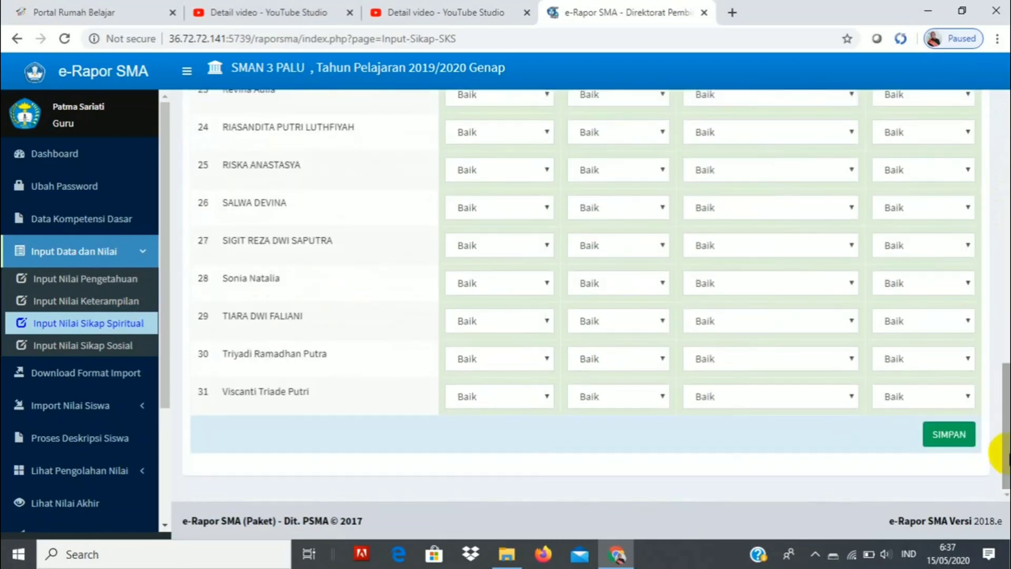
{"action": "left_click", "coordinate": [950, 438]}
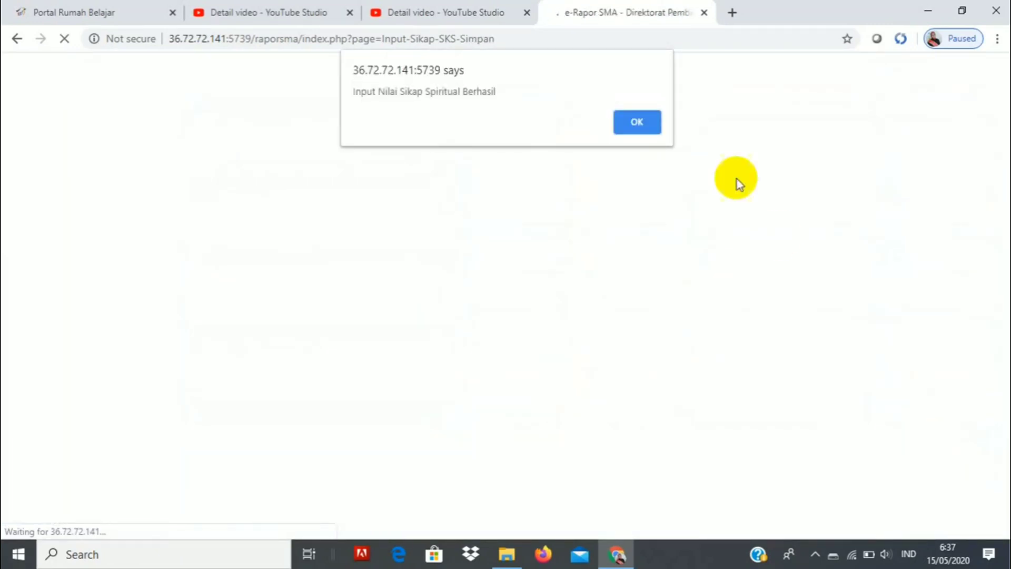
{"action": "left_click", "coordinate": [635, 124]}
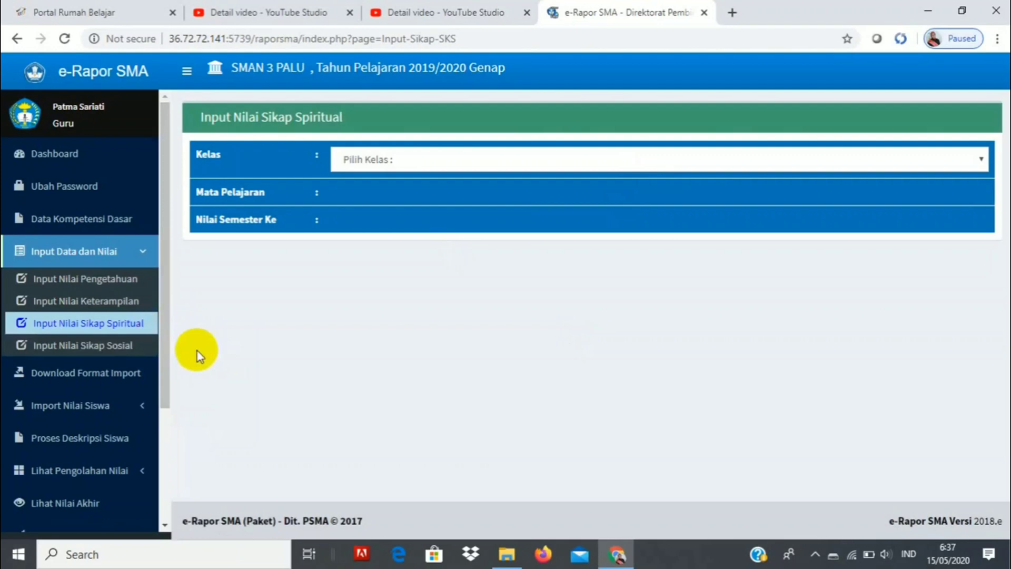
Step: Open Input Nilai Sikap Sosial and load the grades for class X EKONOMI - IPA 1, subject Ekonomi, Semester 2
{"action": "left_click", "coordinate": [122, 348]}
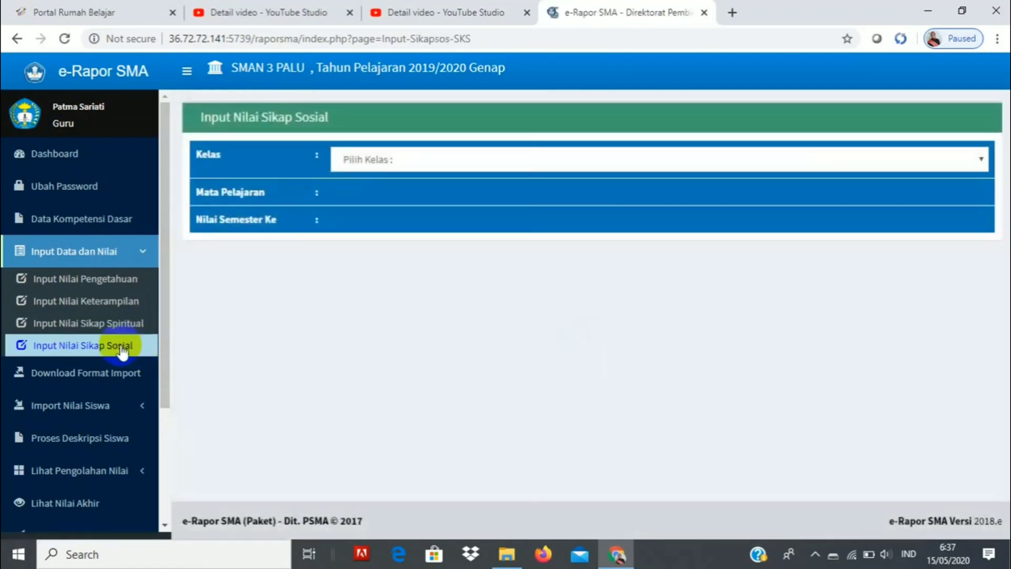
{"action": "left_click", "coordinate": [431, 158]}
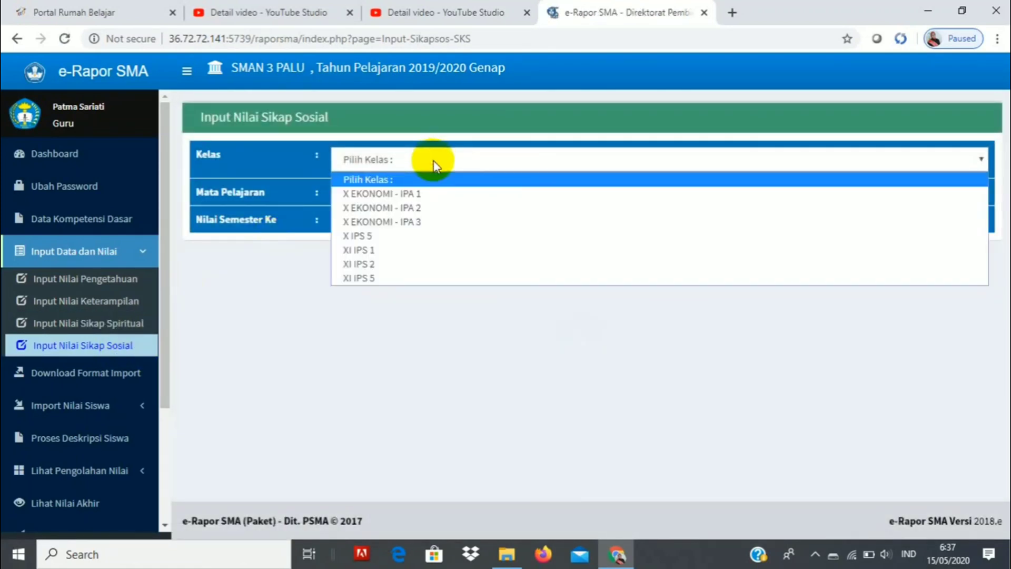
{"action": "left_click", "coordinate": [422, 194]}
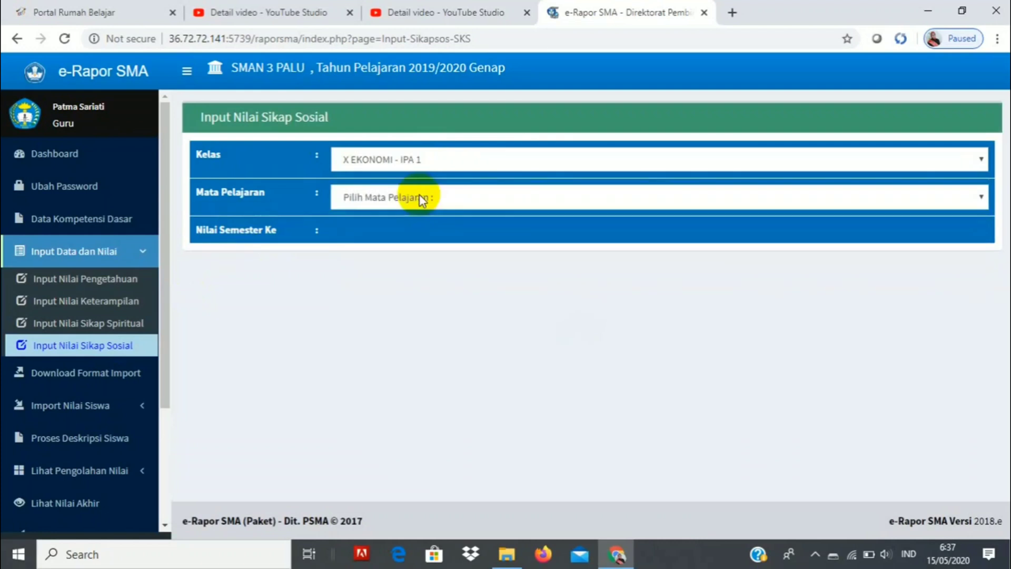
{"action": "left_click", "coordinate": [432, 201]}
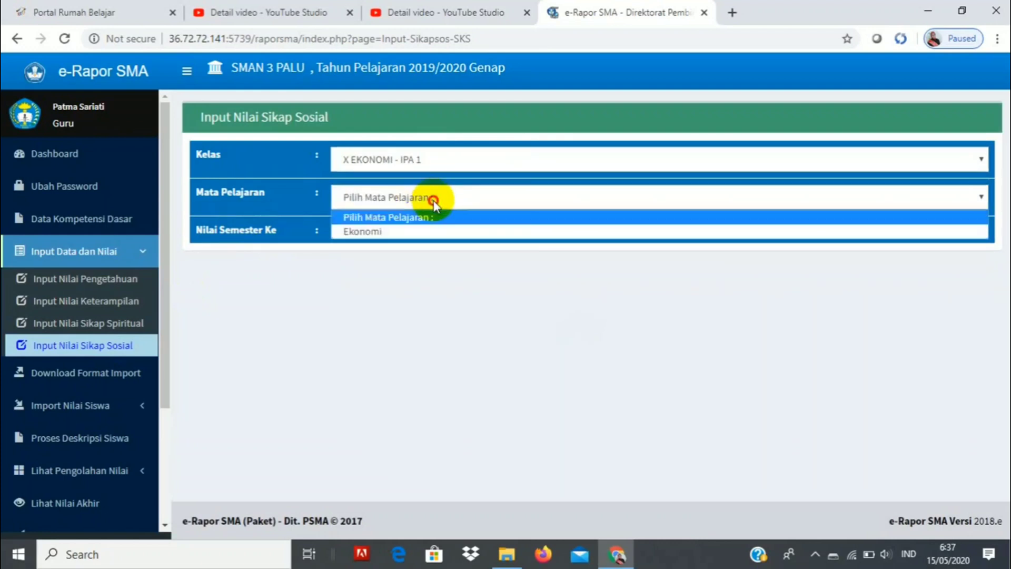
{"action": "left_click", "coordinate": [427, 233]}
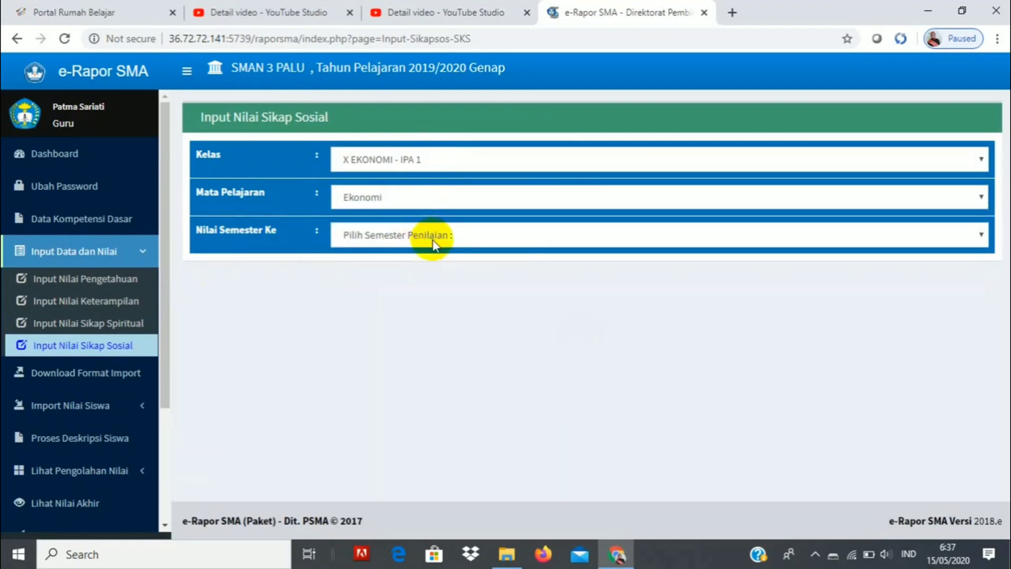
{"action": "left_click", "coordinate": [428, 235]}
{"action": "left_click", "coordinate": [428, 270]}
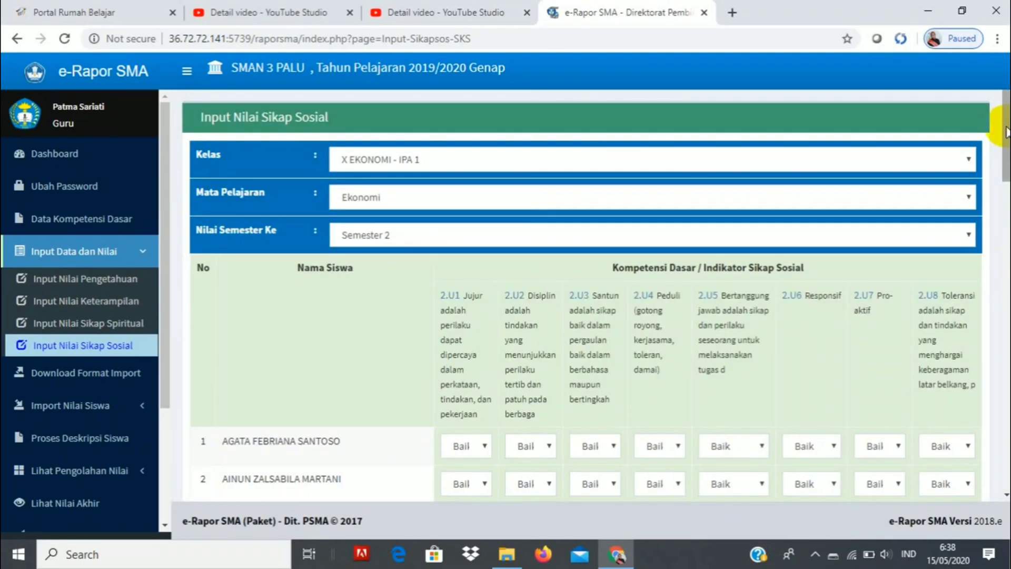
Step: Save the social attitude grades for class X EKONOMI - IPA 1 with the prefilled ratings
{"action": "left_click_drag", "start_coordinate": [1005, 121], "coordinate": [1004, 363]}
{"action": "left_click", "coordinate": [970, 332]}
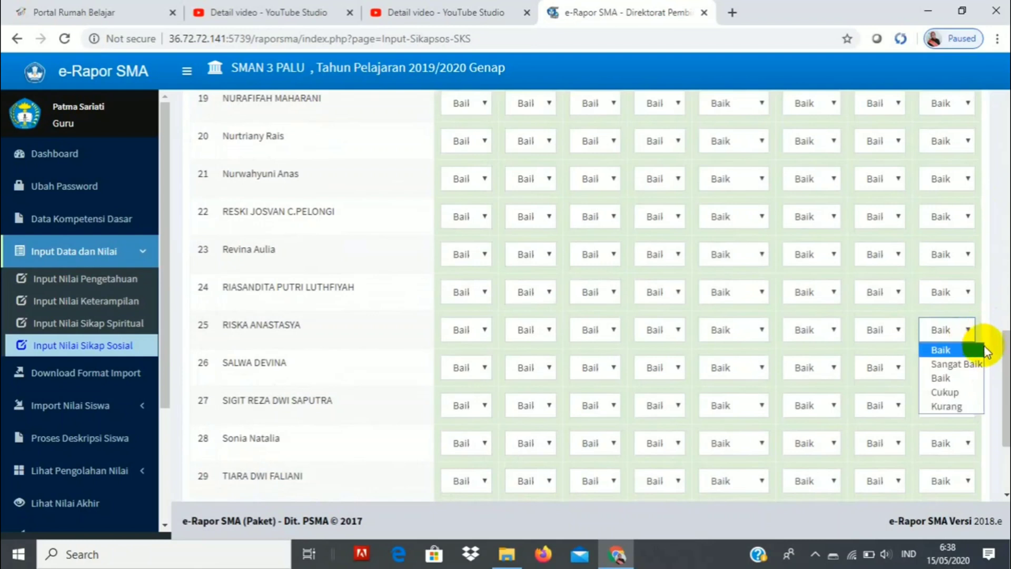
{"action": "left_click_drag", "start_coordinate": [1008, 364], "coordinate": [1006, 405]}
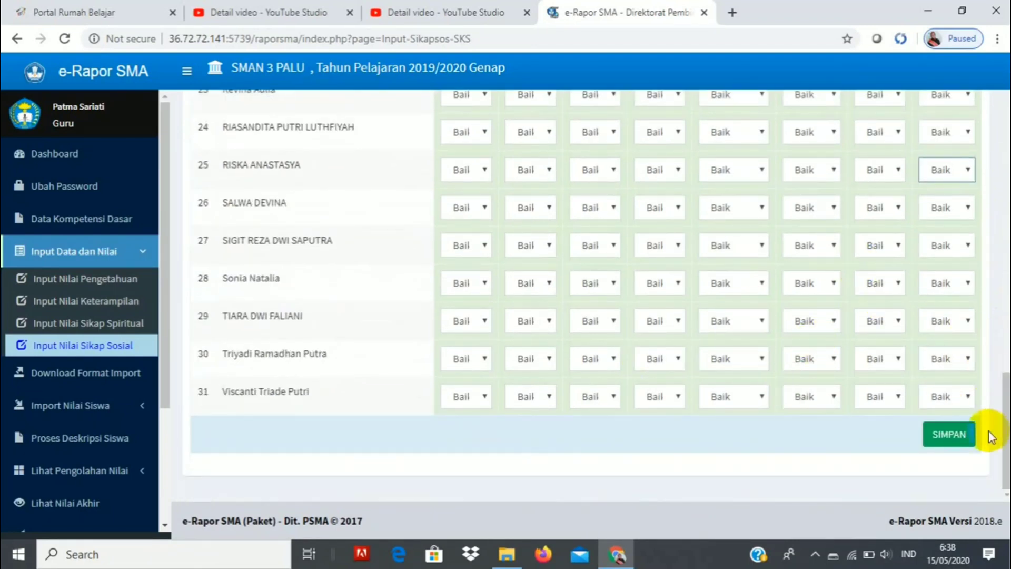
{"action": "left_click", "coordinate": [937, 438]}
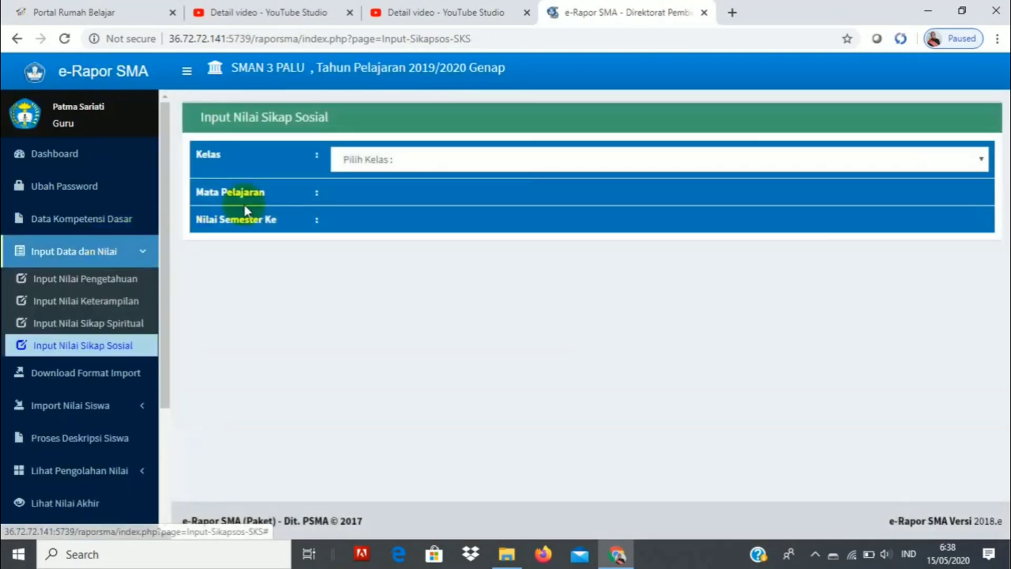
Step: Load the social attitude grades for class X EKONOMI - IPA 2, subject Ekonomi, Semester 2
{"action": "left_click", "coordinate": [493, 166]}
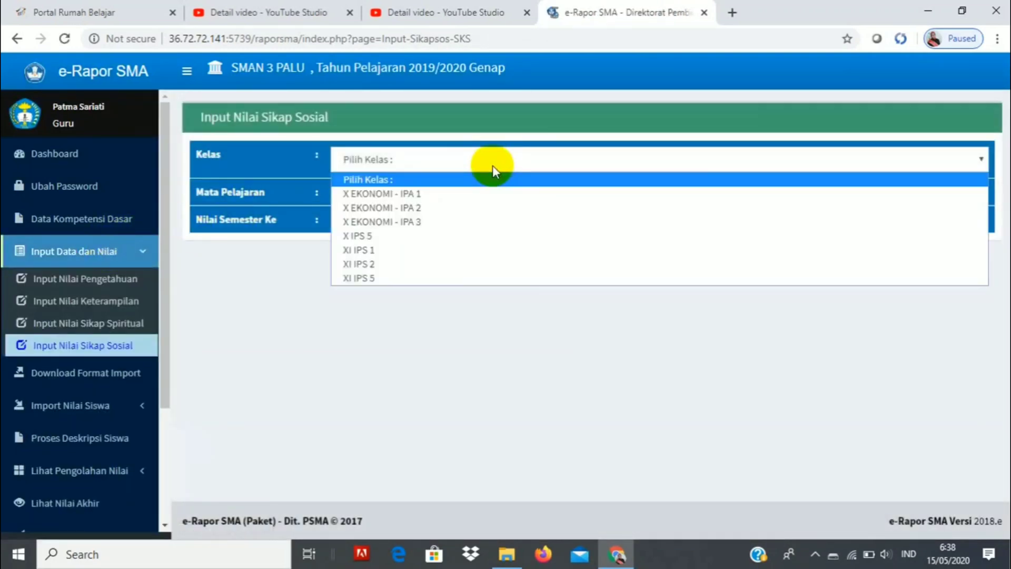
{"action": "left_click", "coordinate": [426, 208]}
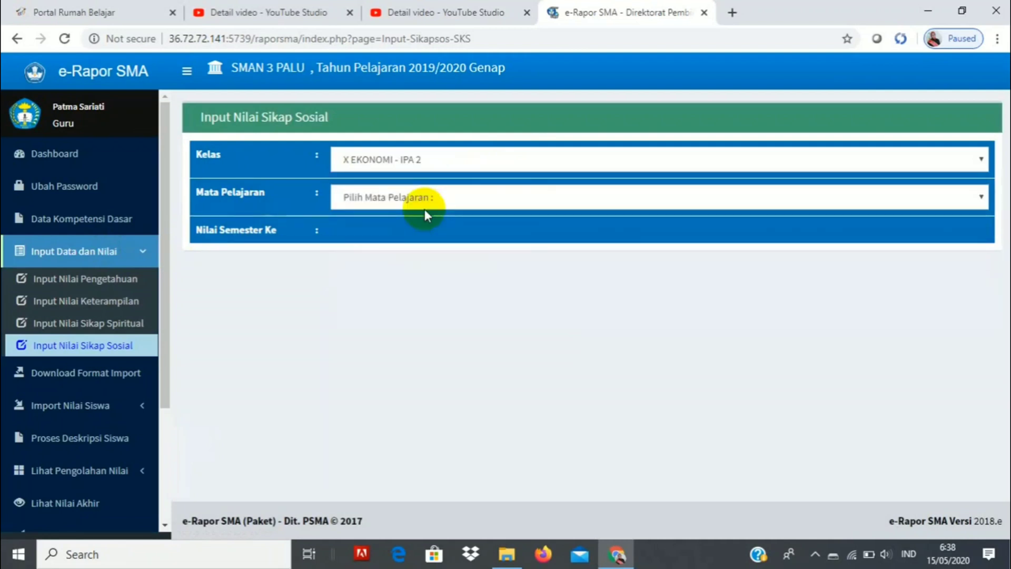
{"action": "left_click", "coordinate": [464, 197]}
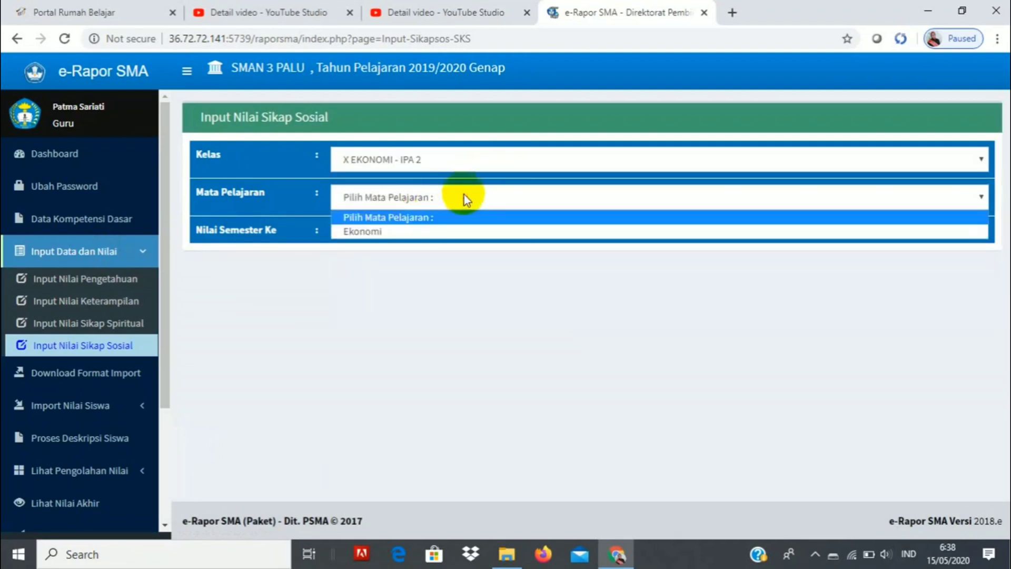
{"action": "left_click", "coordinate": [443, 230]}
{"action": "left_click", "coordinate": [443, 230]}
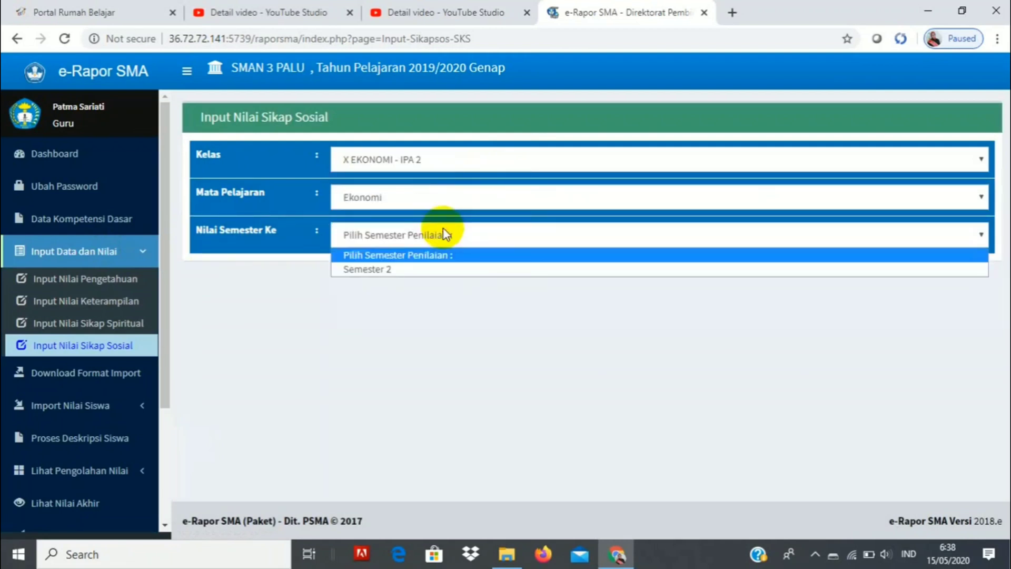
{"action": "left_click", "coordinate": [432, 269]}
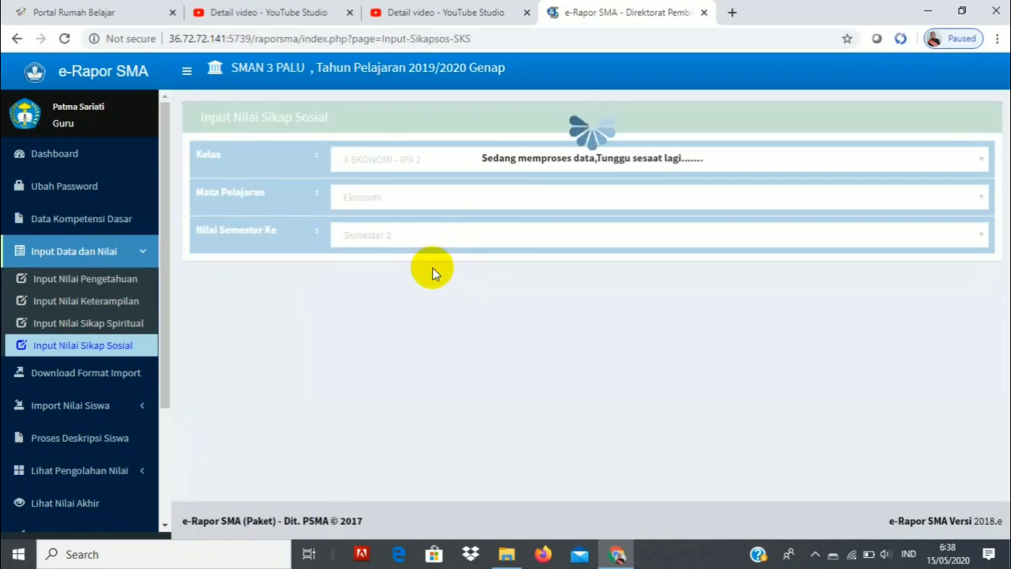
Step: Try to open Input Nilai Sikap Spiritual, and activate the username field on the e-Rapor login form
{"action": "left_click", "coordinate": [127, 326]}
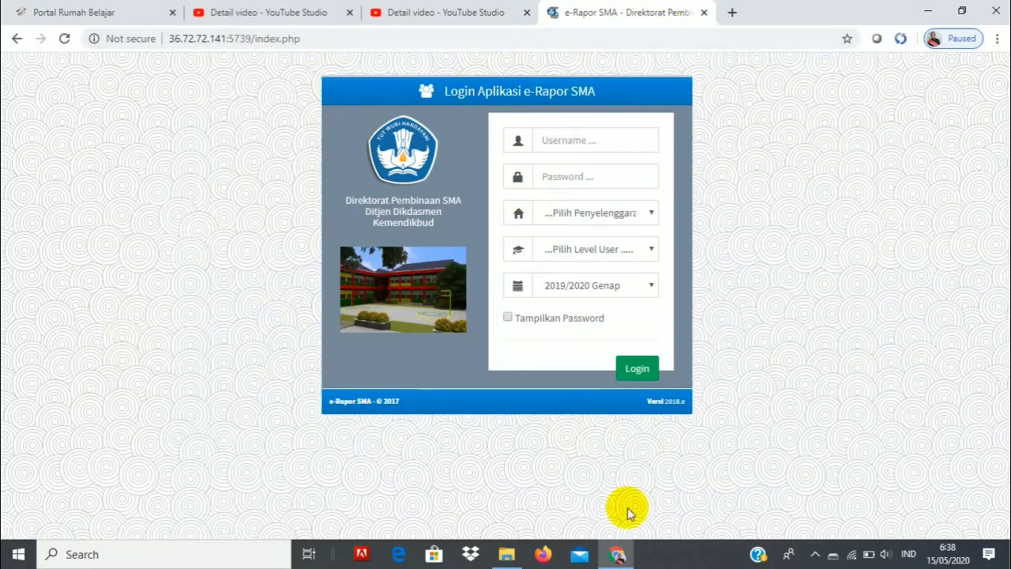
{"action": "left_click", "coordinate": [579, 140]}
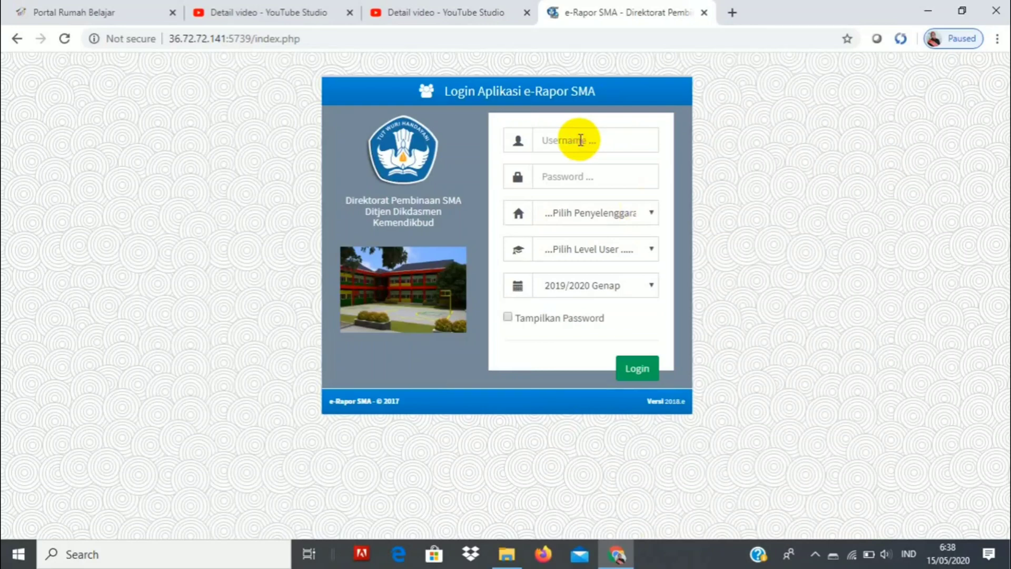
{"action": "left_click", "coordinate": [562, 140]}
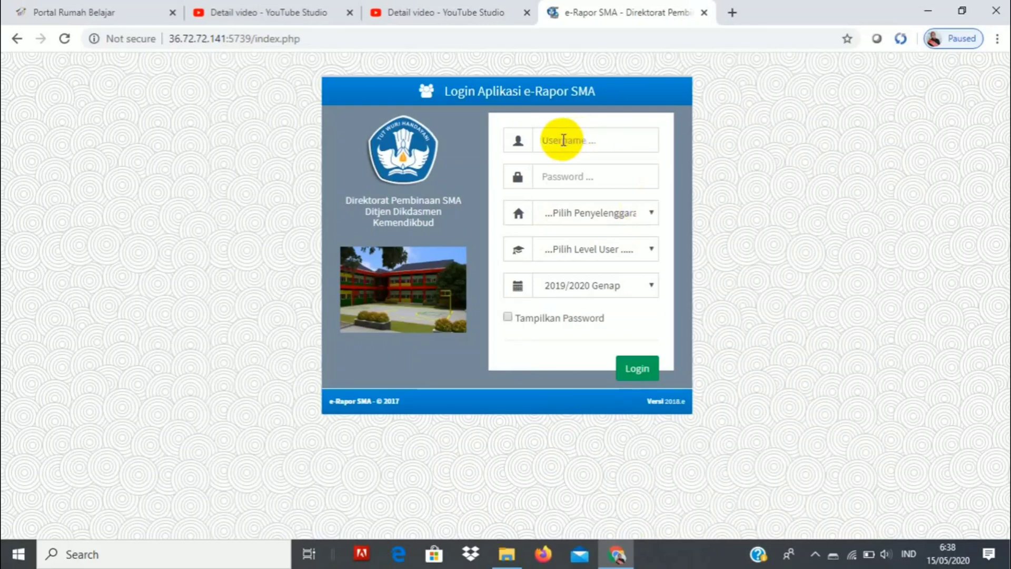